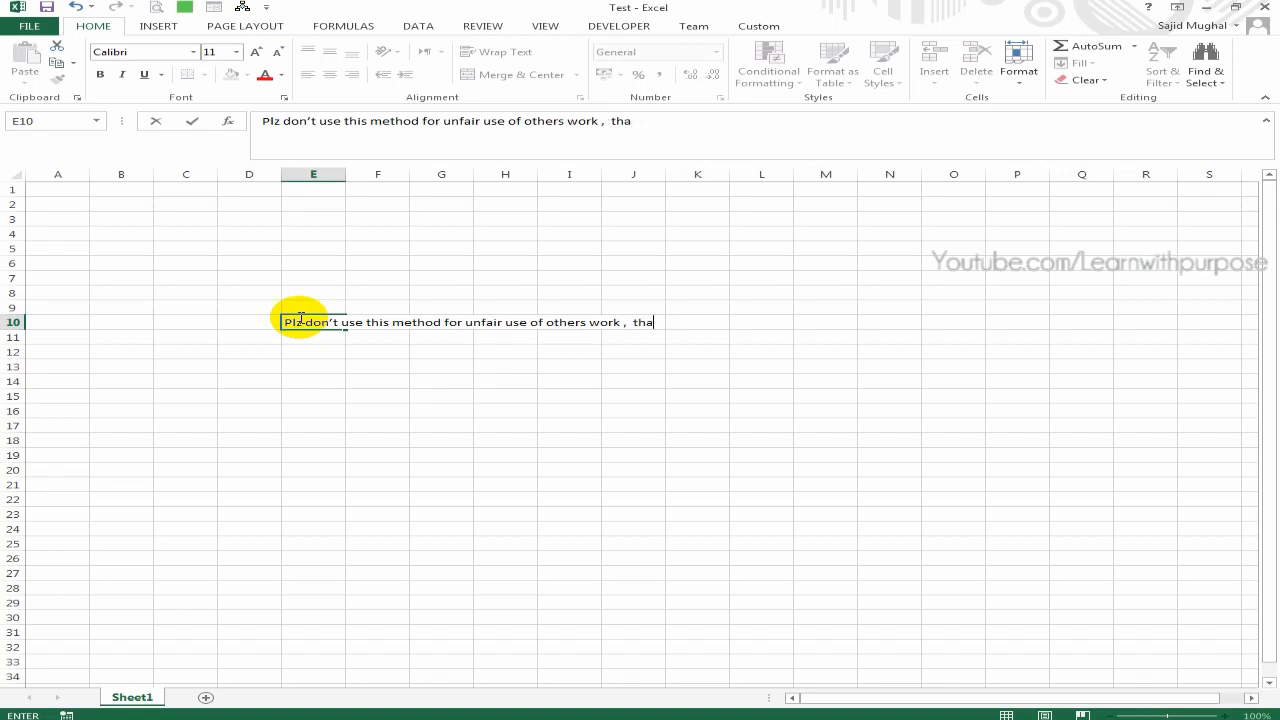
# Complete the note in cell E10 with "thanks", and enter 5 in both E12 and E13
pyautogui.press('Return')
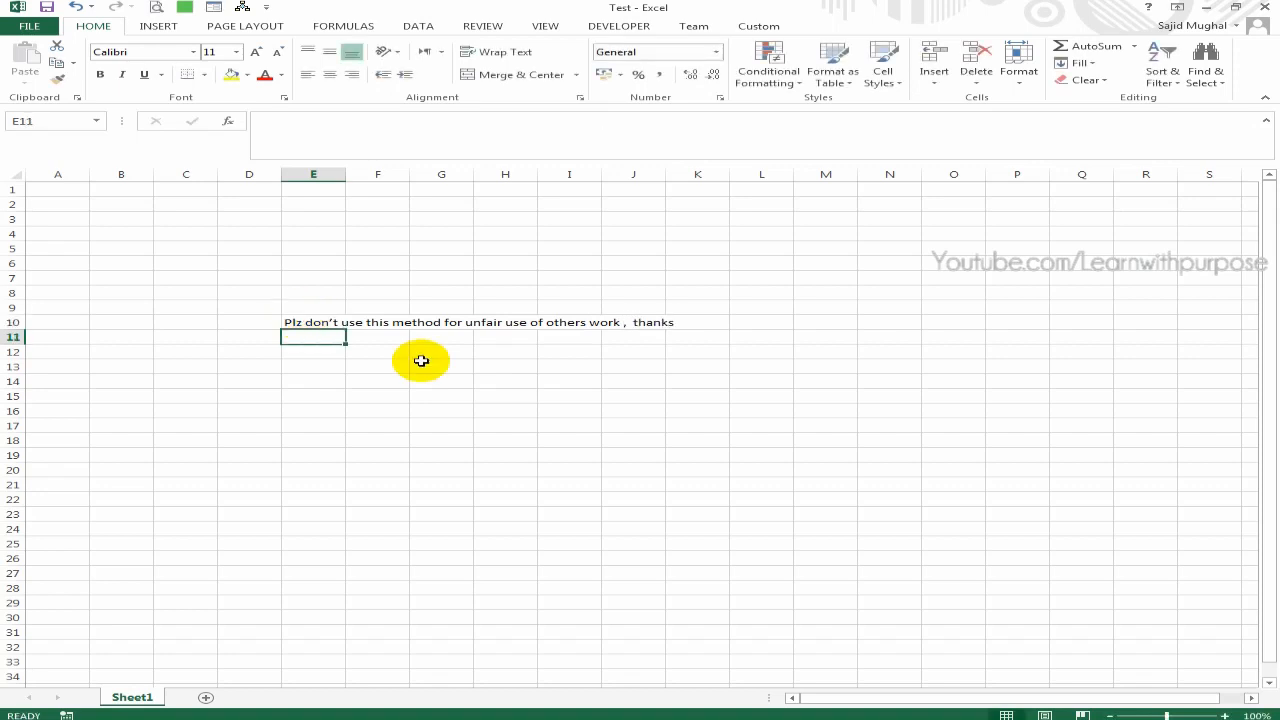
pyautogui.click(677, 370)
pyautogui.click(331, 354)
pyautogui.write('5')
pyautogui.press('Return')
pyautogui.write('5')
pyautogui.press('Return')
# Total cells E12:E13 in cell E14 with a SUM formula
pyautogui.hotkey('alt', '=')
pyautogui.hotkey('ctrl', 'Return')
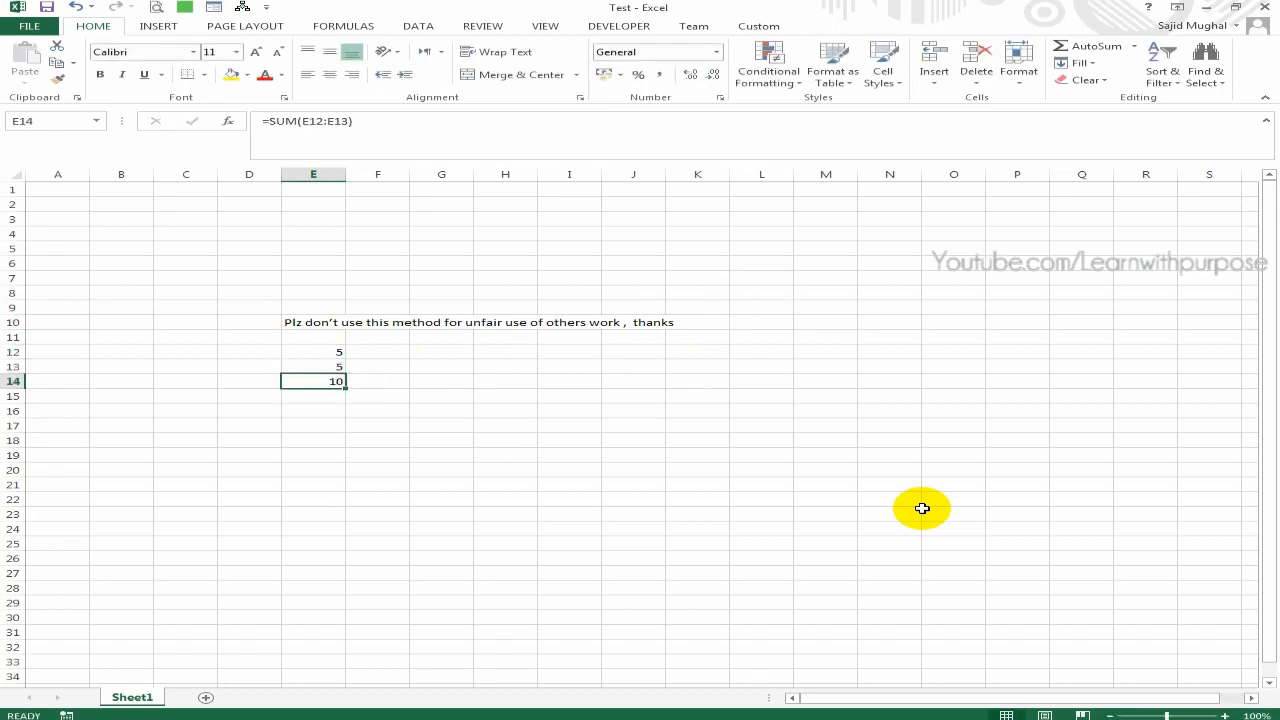
pyautogui.press('Right')
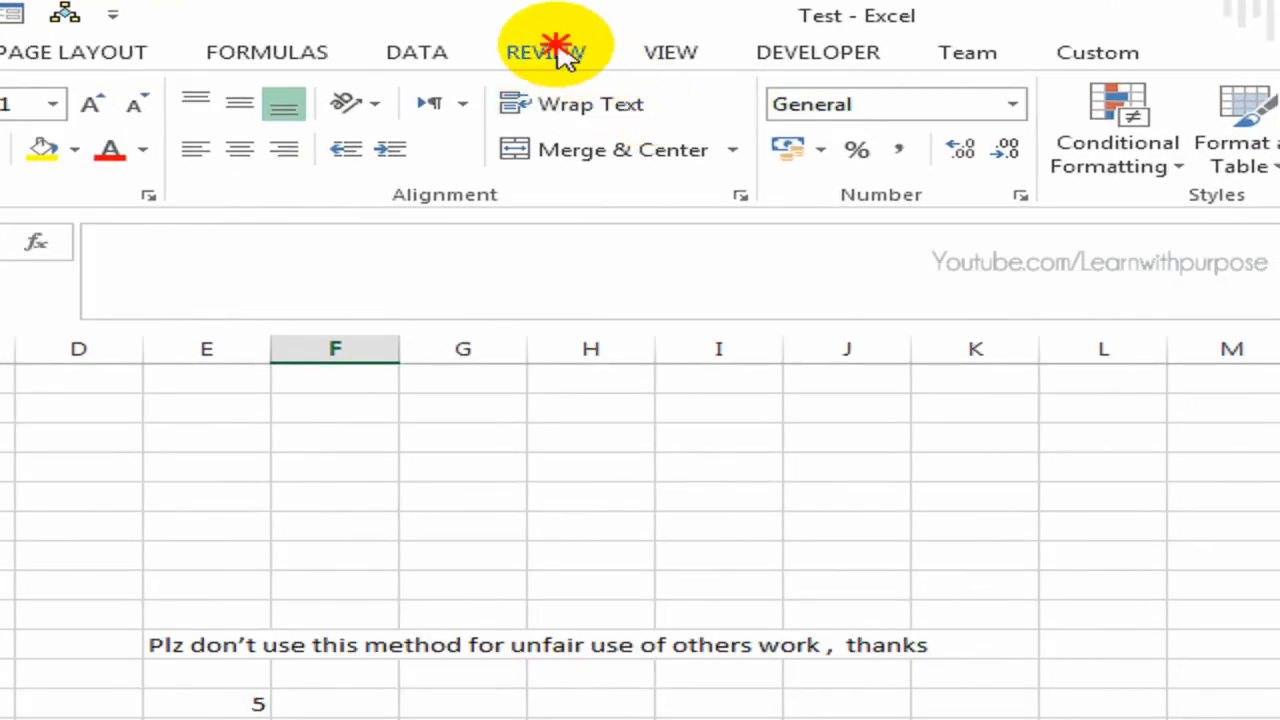
# Protect the sheet with a password, keeping selection of locked and unlocked cells allowed, and confirm the password
pyautogui.click(484, 27)
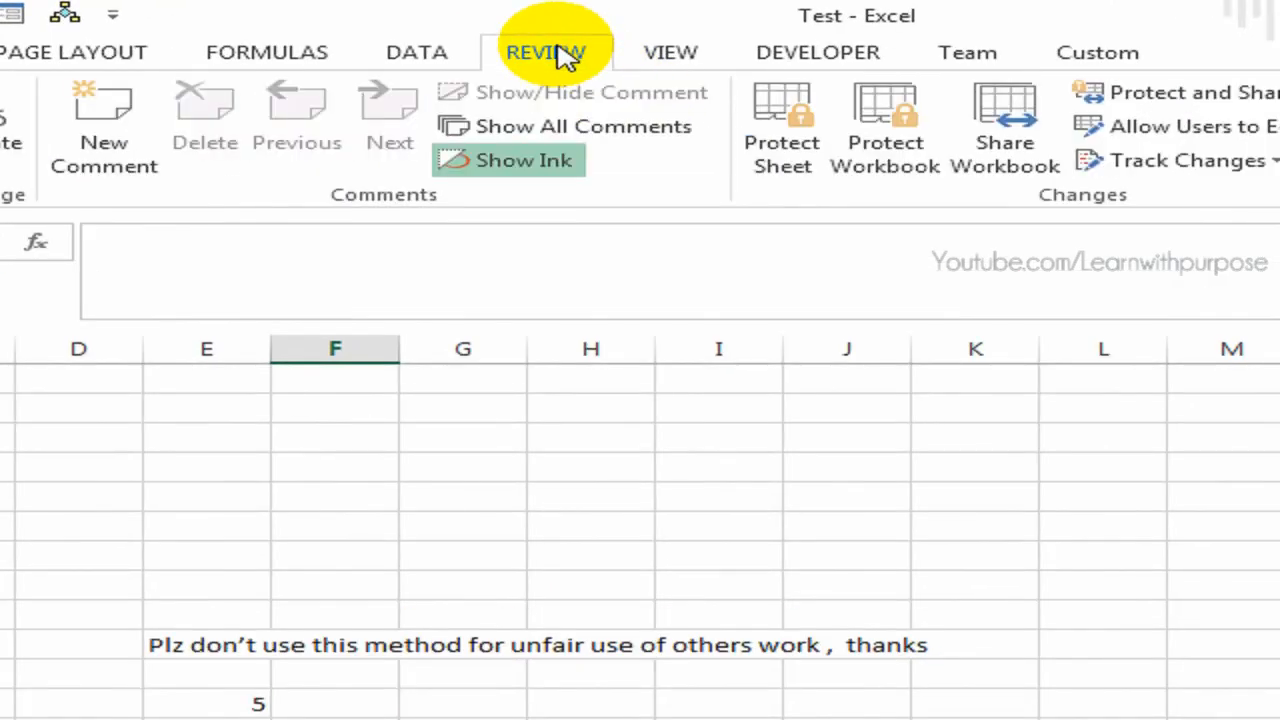
pyautogui.click(778, 148)
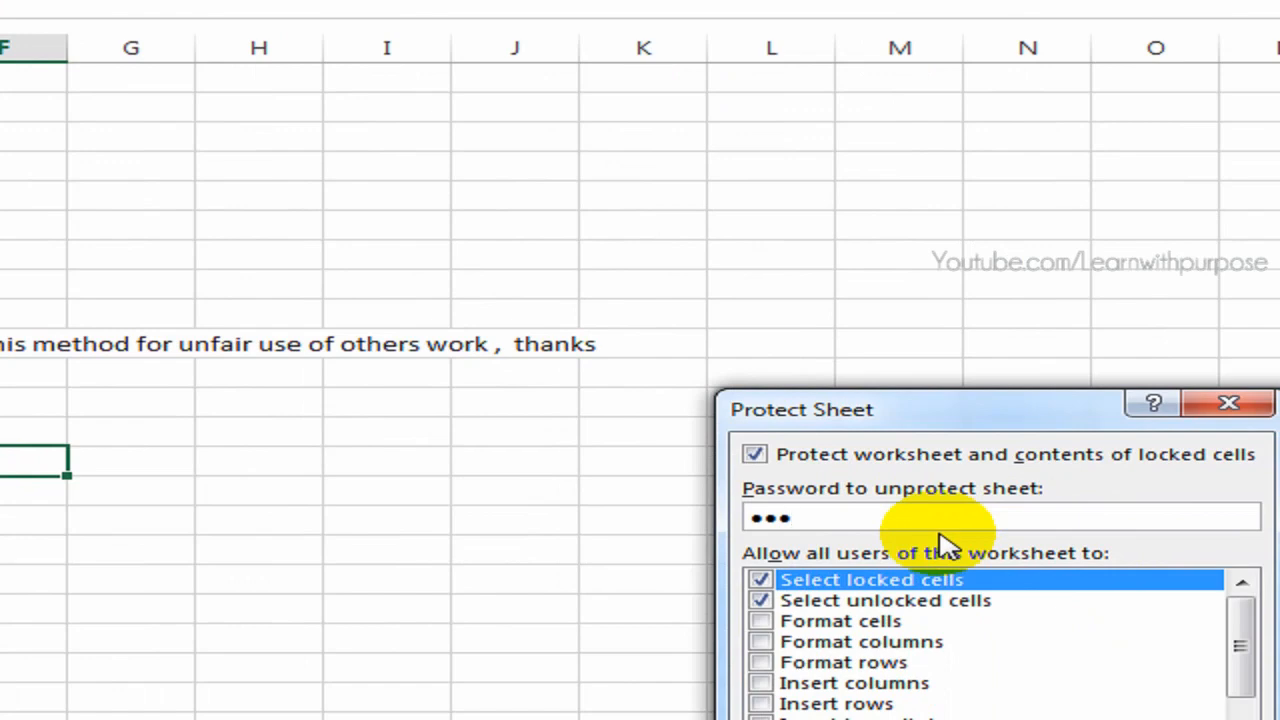
pyautogui.press('Return')
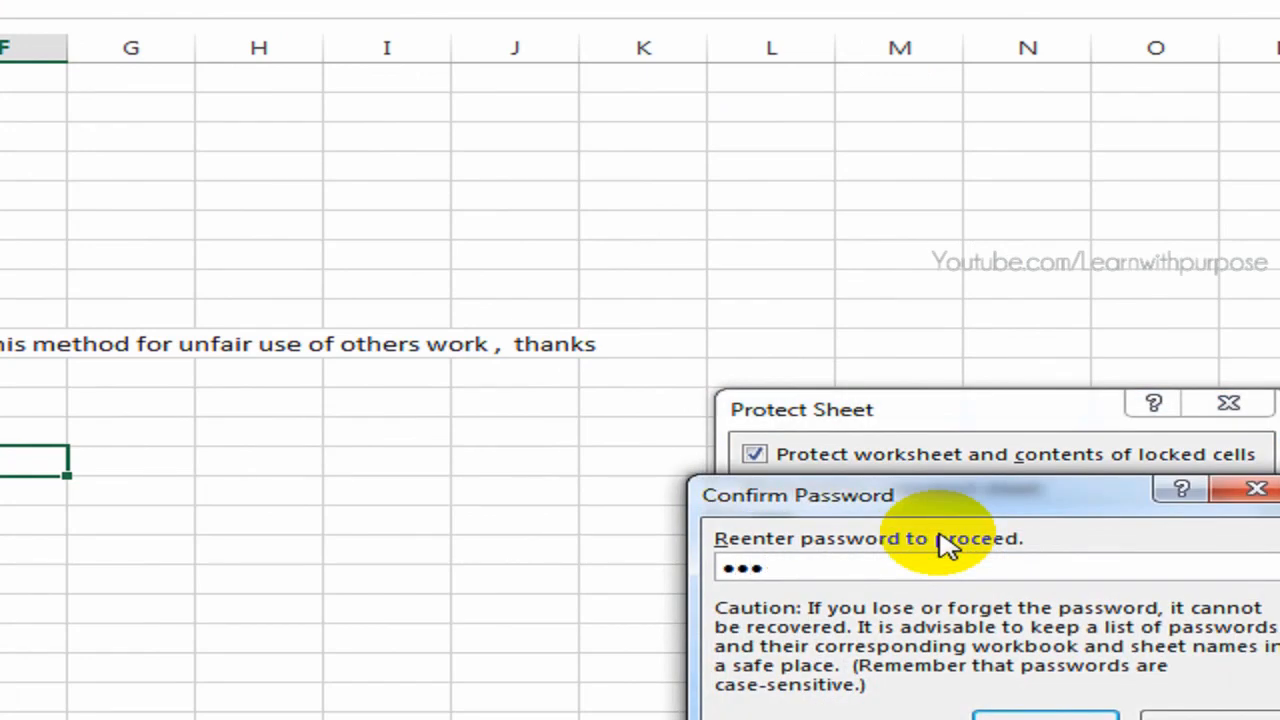
pyautogui.press('Return')
# Try to edit empty cell H6 to test the sheet protection
pyautogui.click(679, 424)
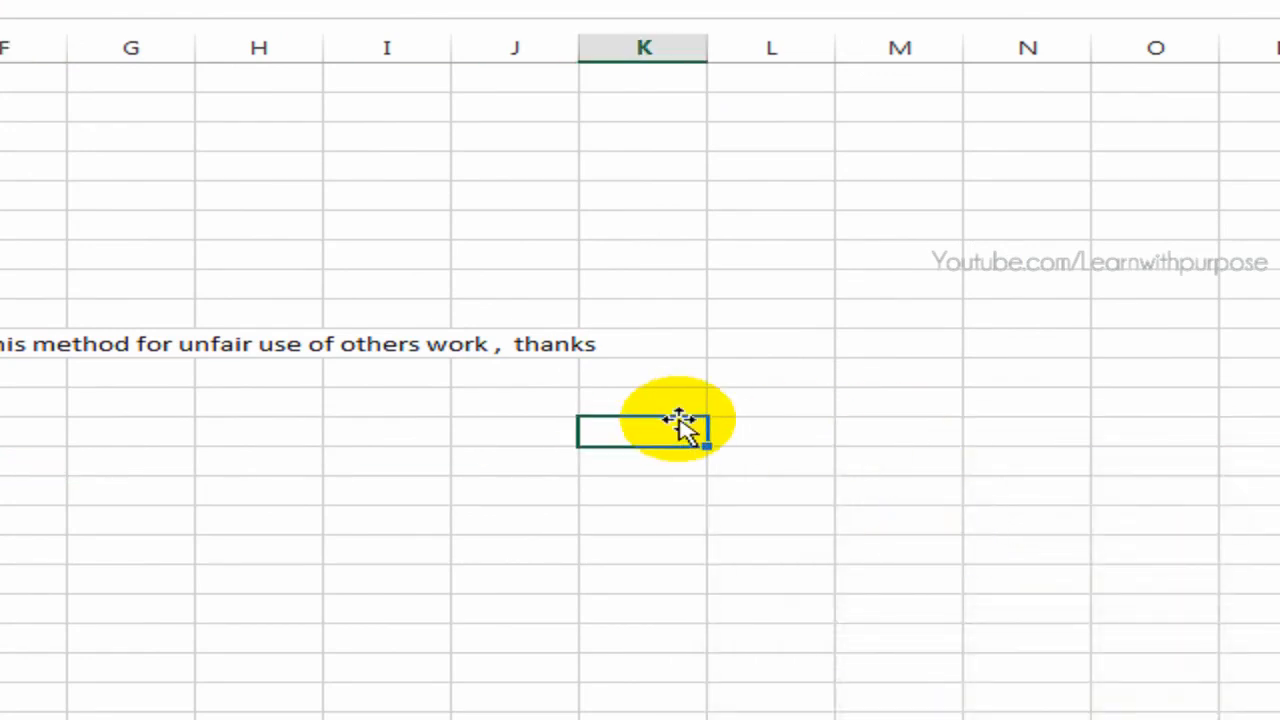
pyautogui.click(795, 283)
pyautogui.click(204, 221)
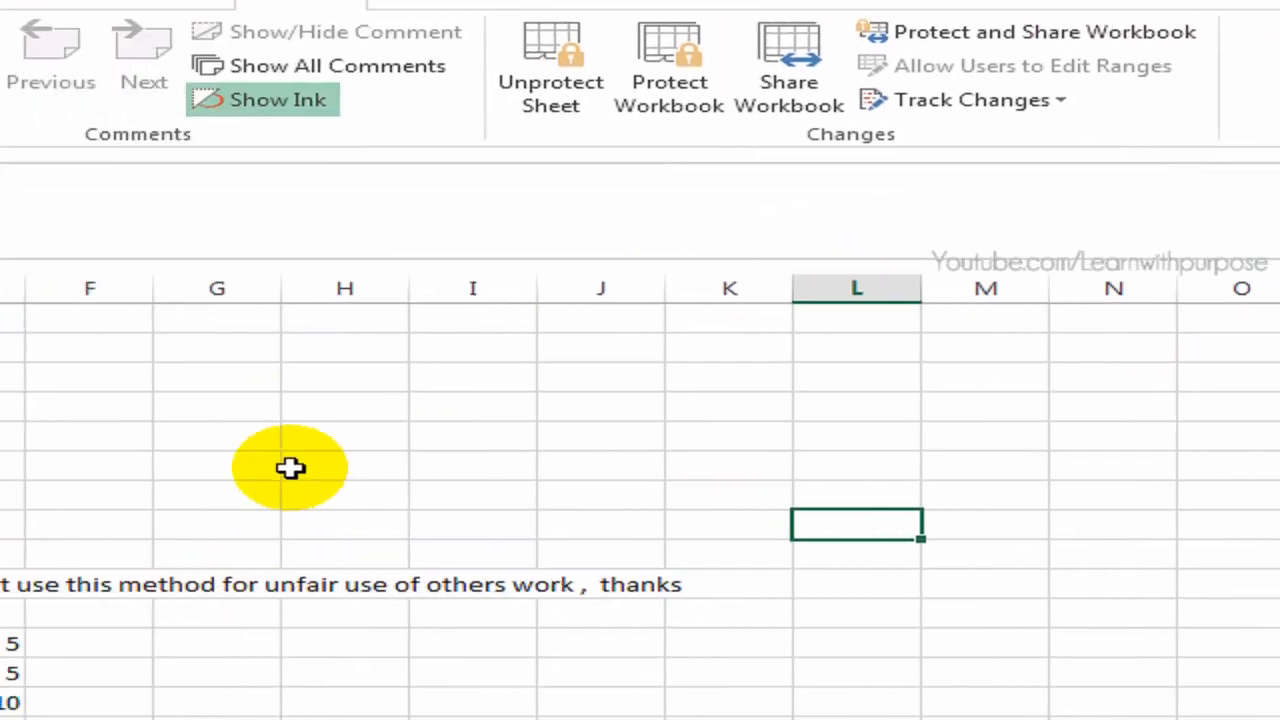
pyautogui.doubleClick(320, 462)
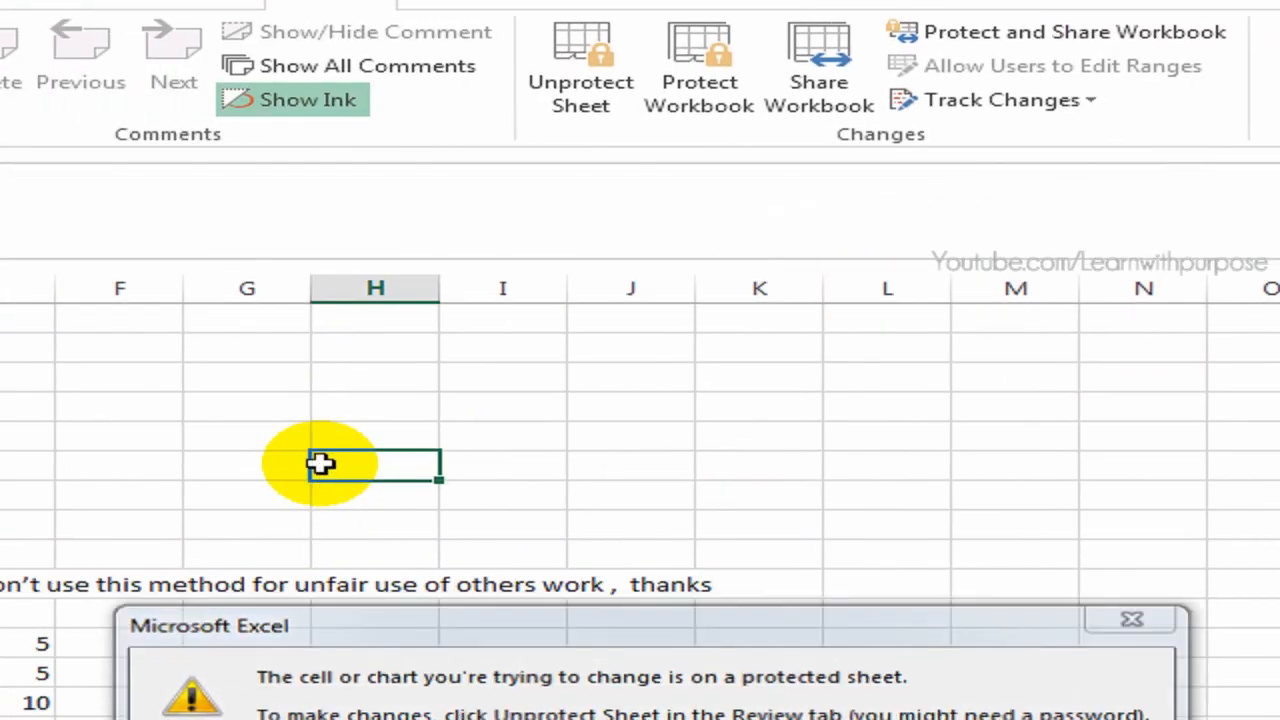
pyautogui.press('Return')
# Start removing the protection from the worksheet
pyautogui.click(572, 110)
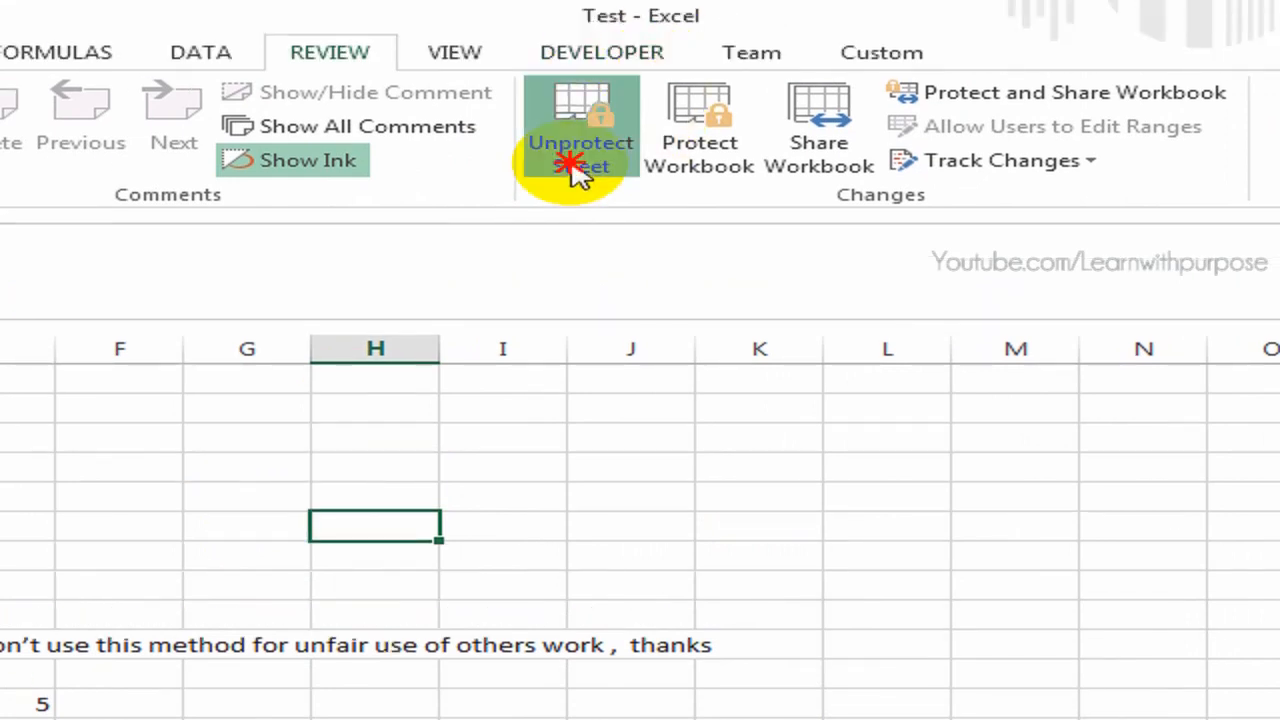
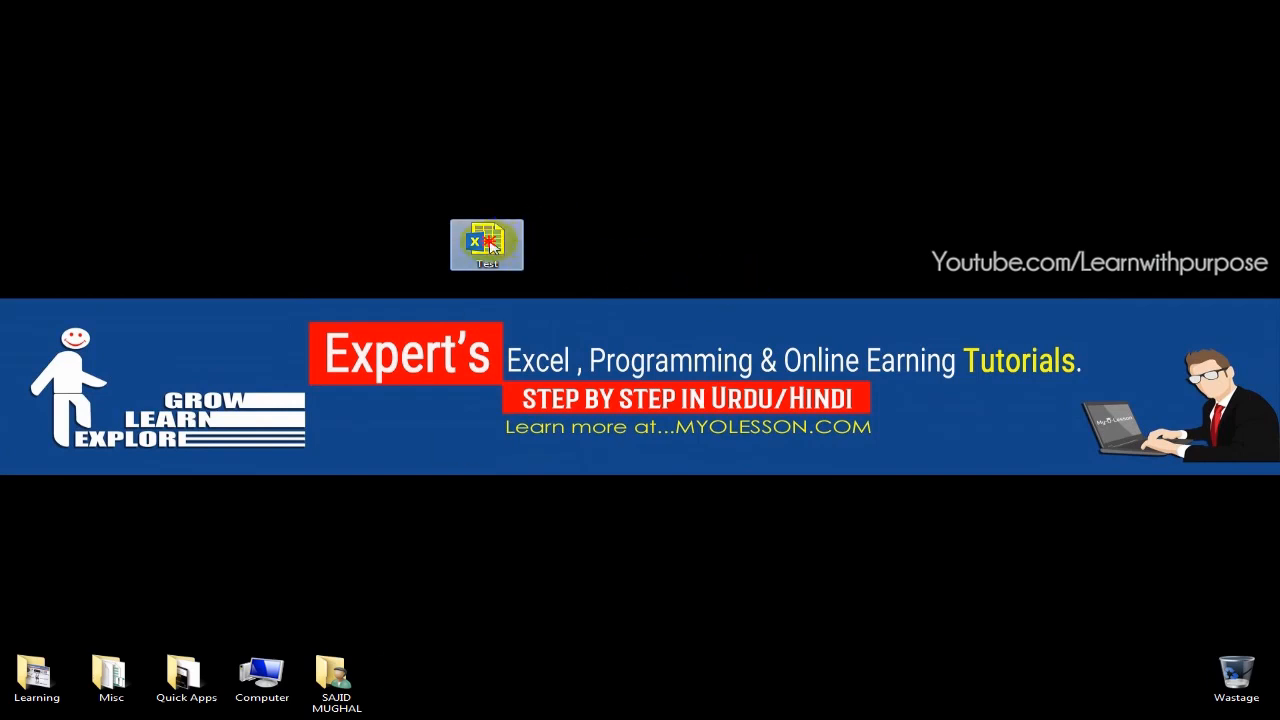
pyautogui.moveTo(524, 222); pyautogui.dragTo(376, 220)
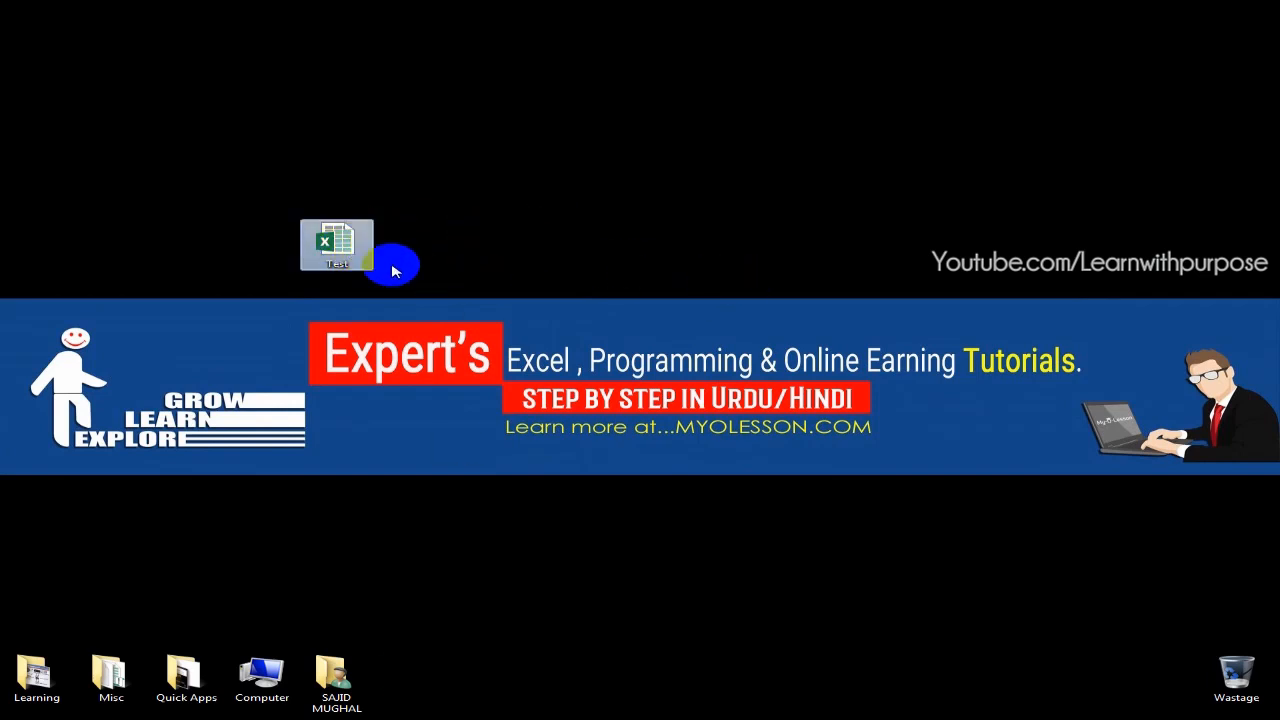
pyautogui.press('F2')
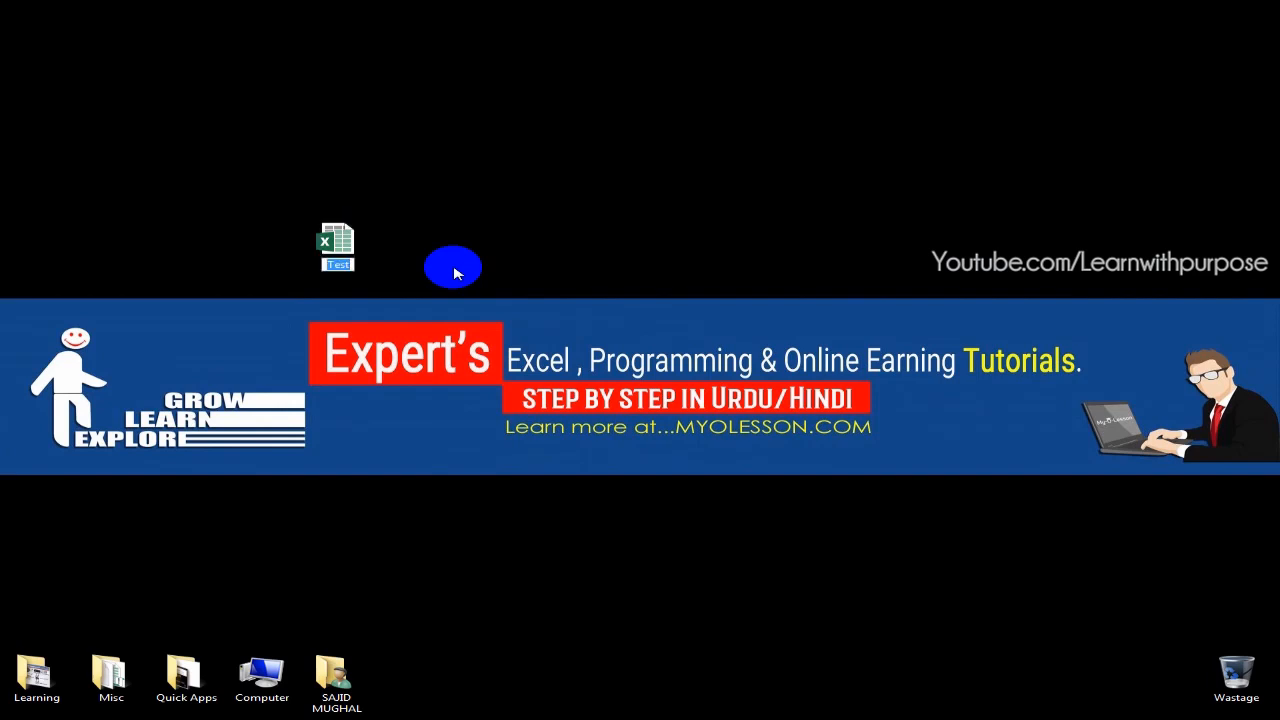
pyautogui.press('Return')
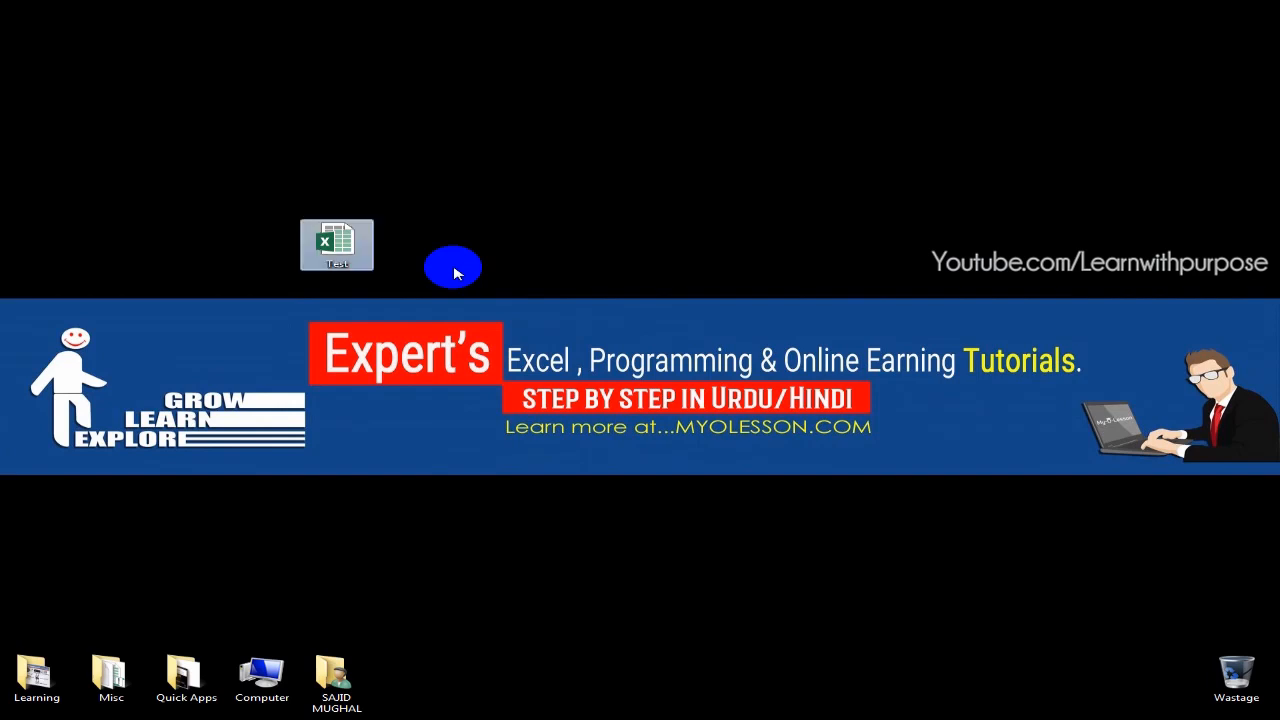
pyautogui.moveTo(345, 238); pyautogui.dragTo(237, 203)
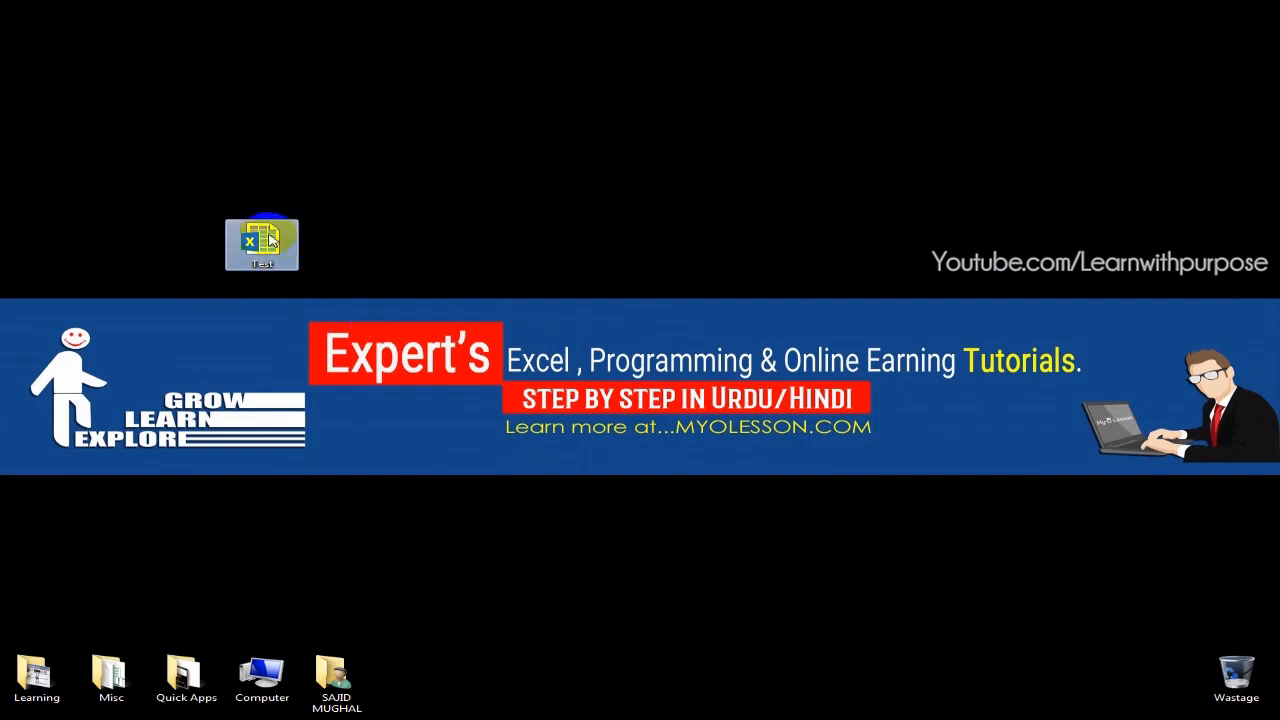
# Turn off hiding of extensions for known file types in the Computer window's folder options and apply the change
pyautogui.click(268, 664)
pyautogui.doubleClick(268, 664)
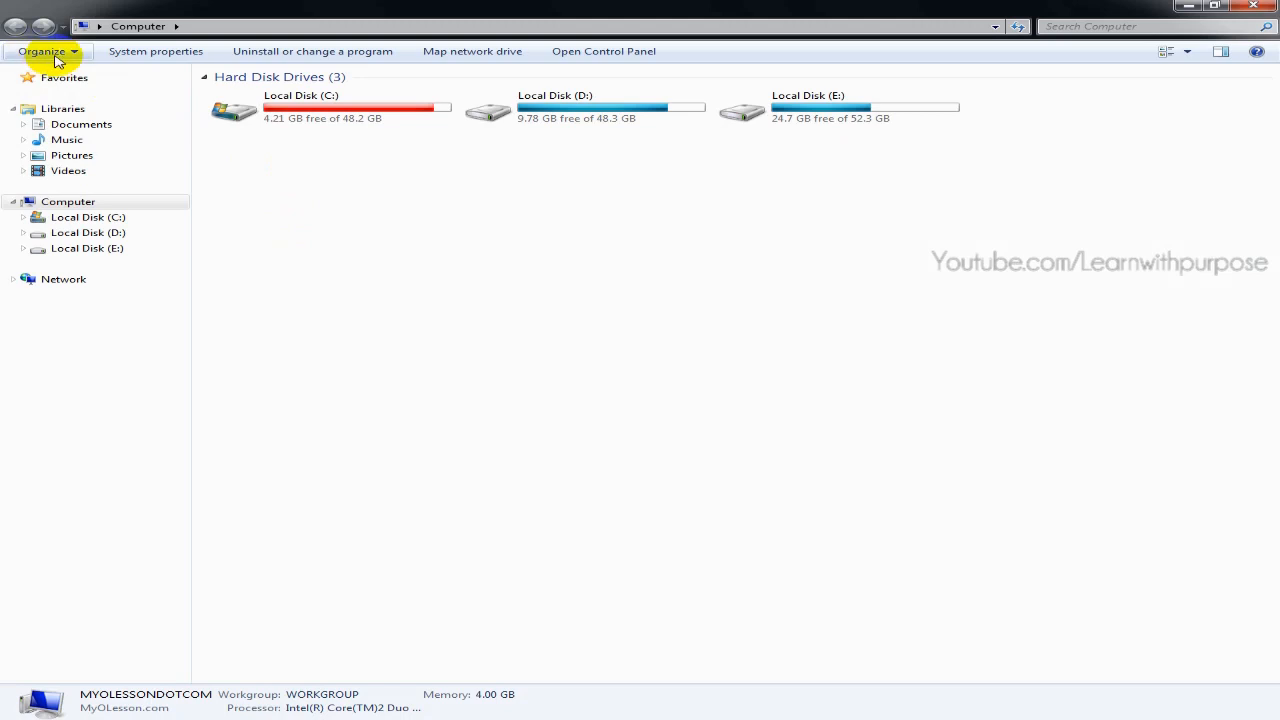
pyautogui.click(45, 51)
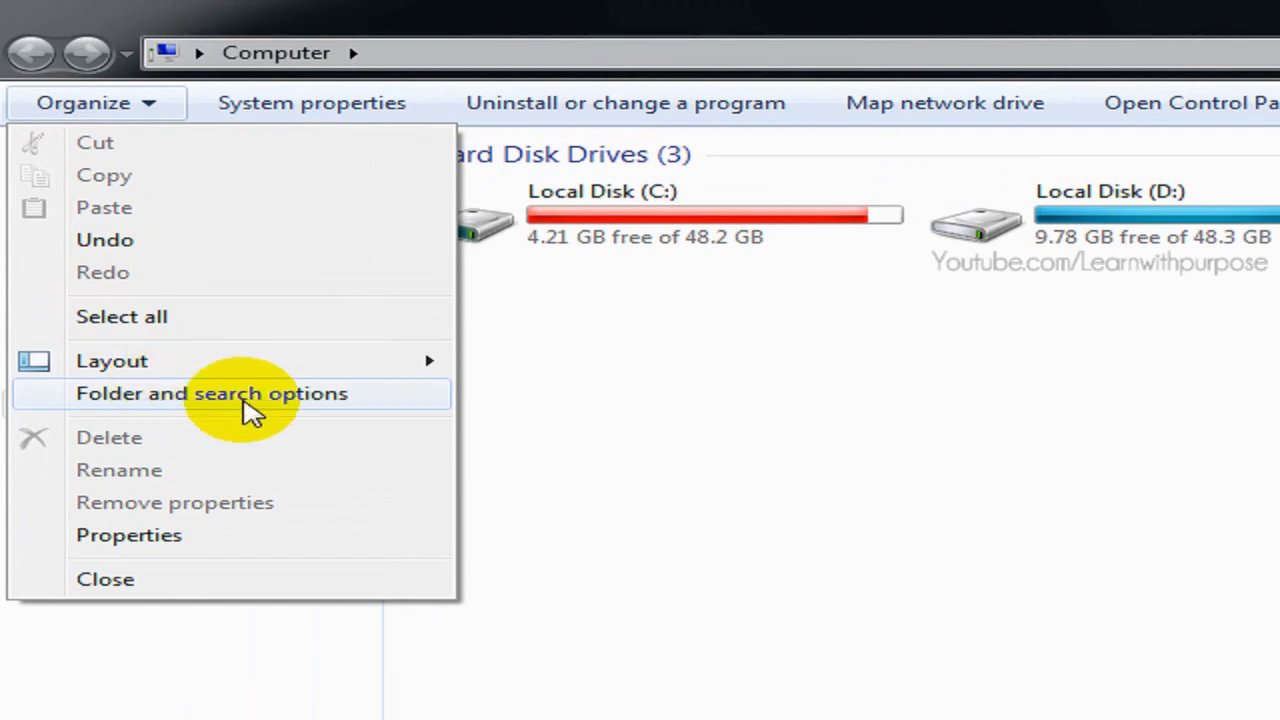
pyautogui.click(250, 413)
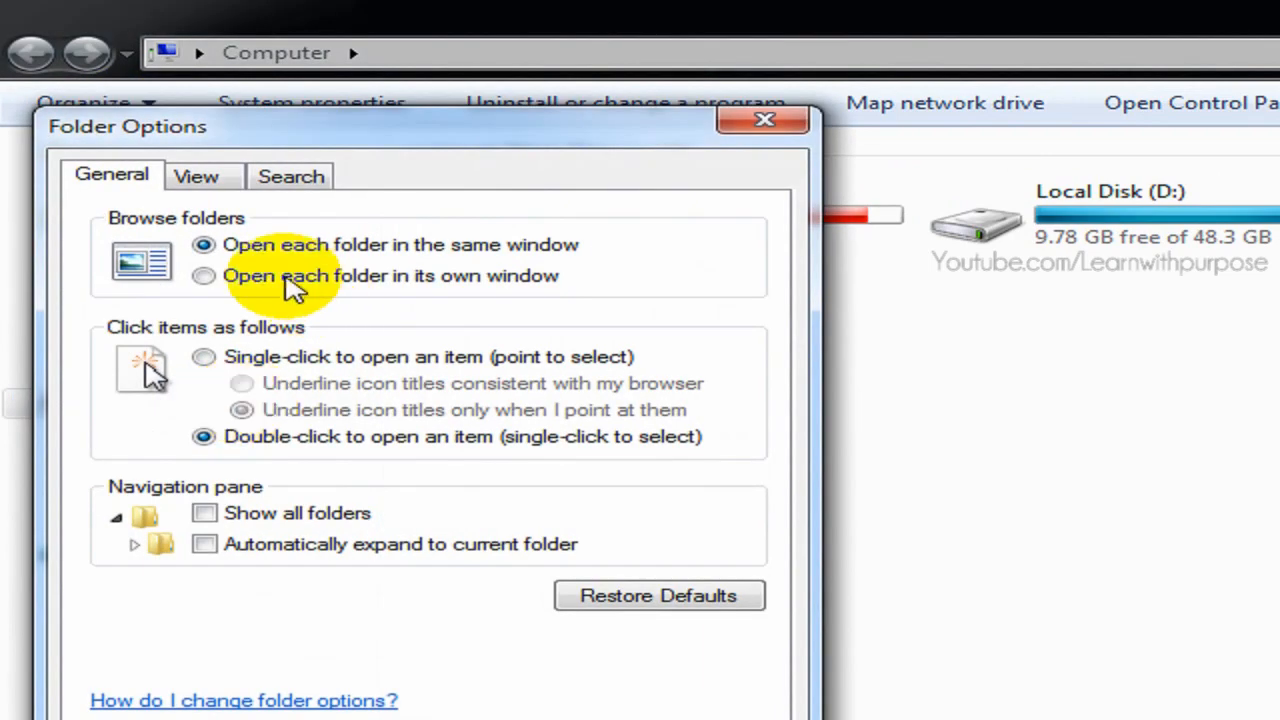
pyautogui.click(196, 180)
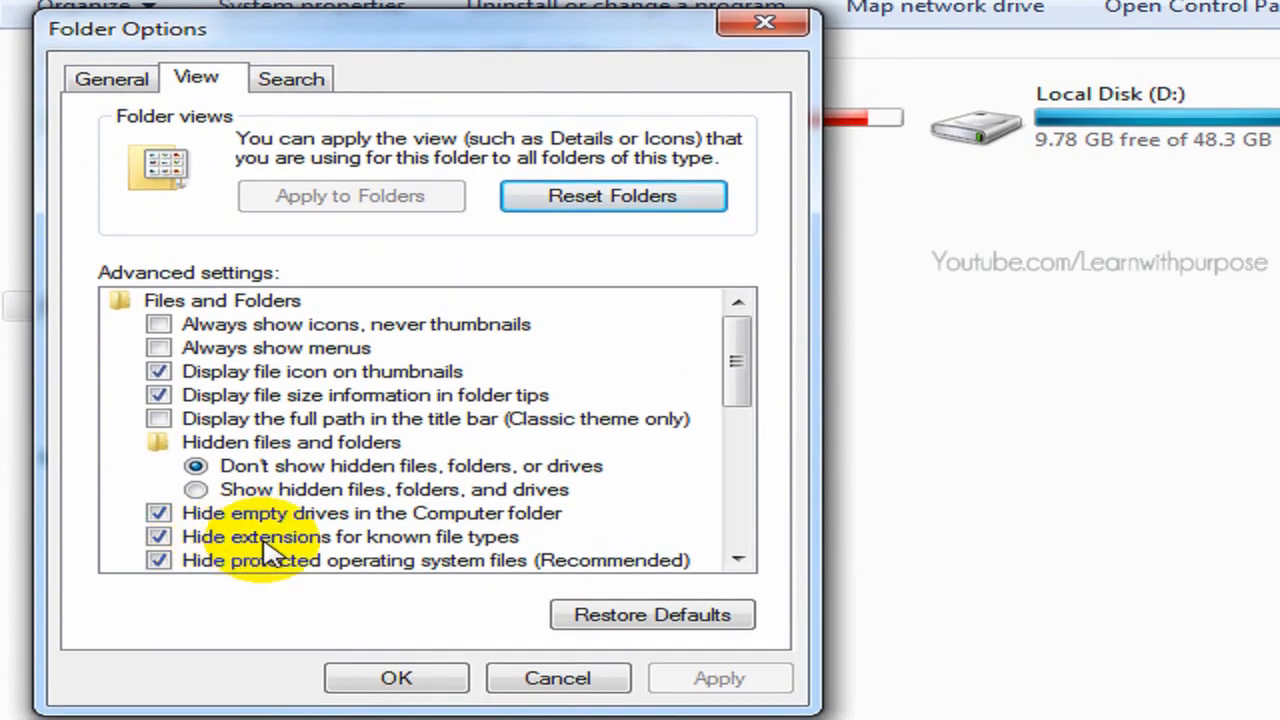
pyautogui.click(165, 540)
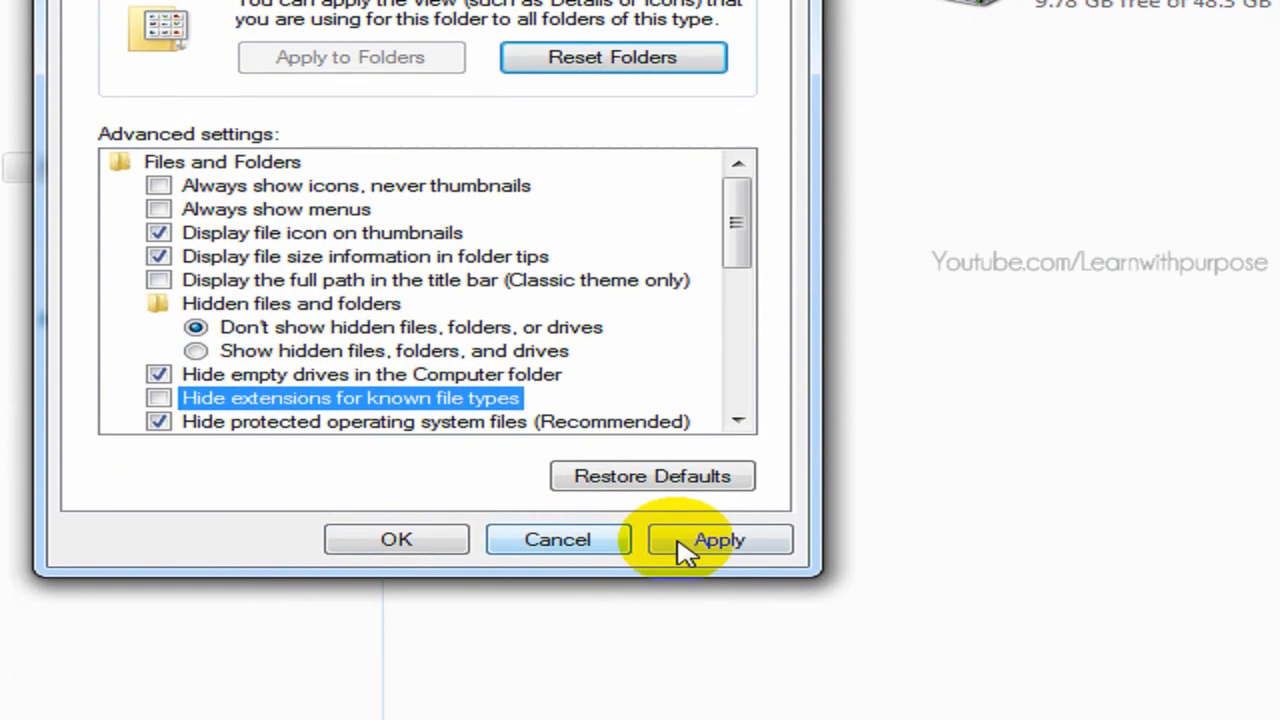
pyautogui.click(700, 545)
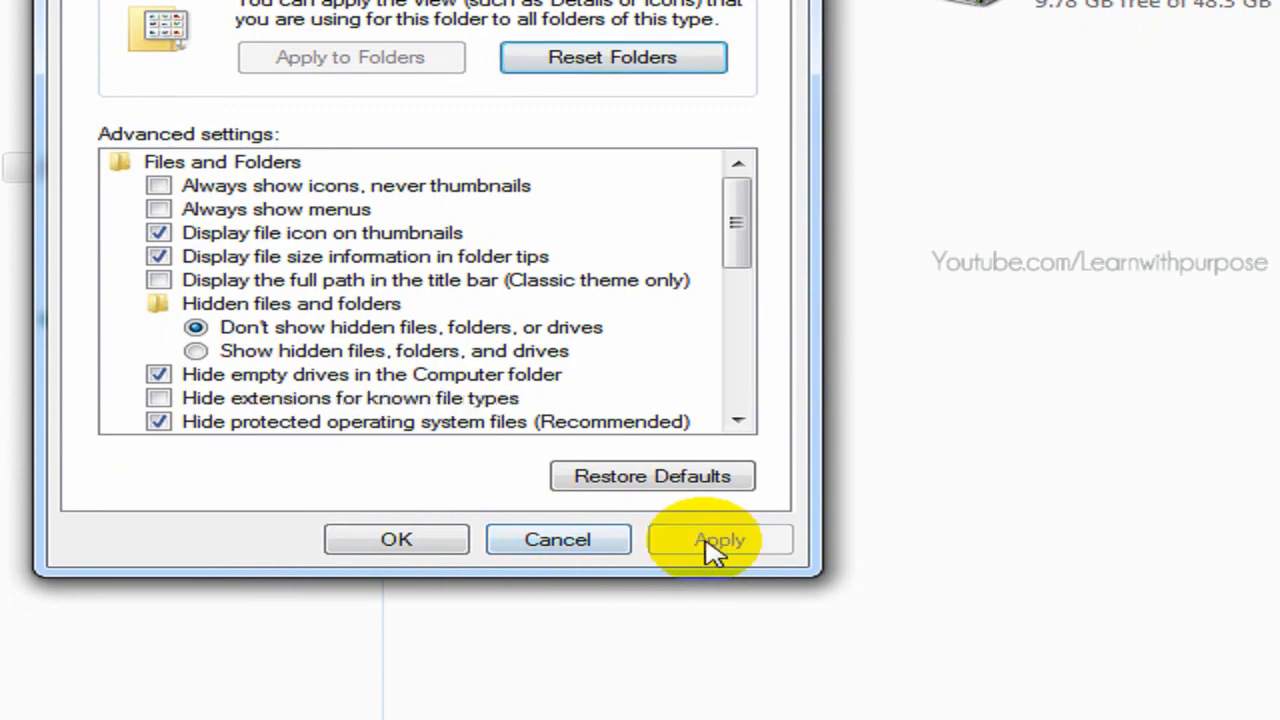
pyautogui.click(414, 549)
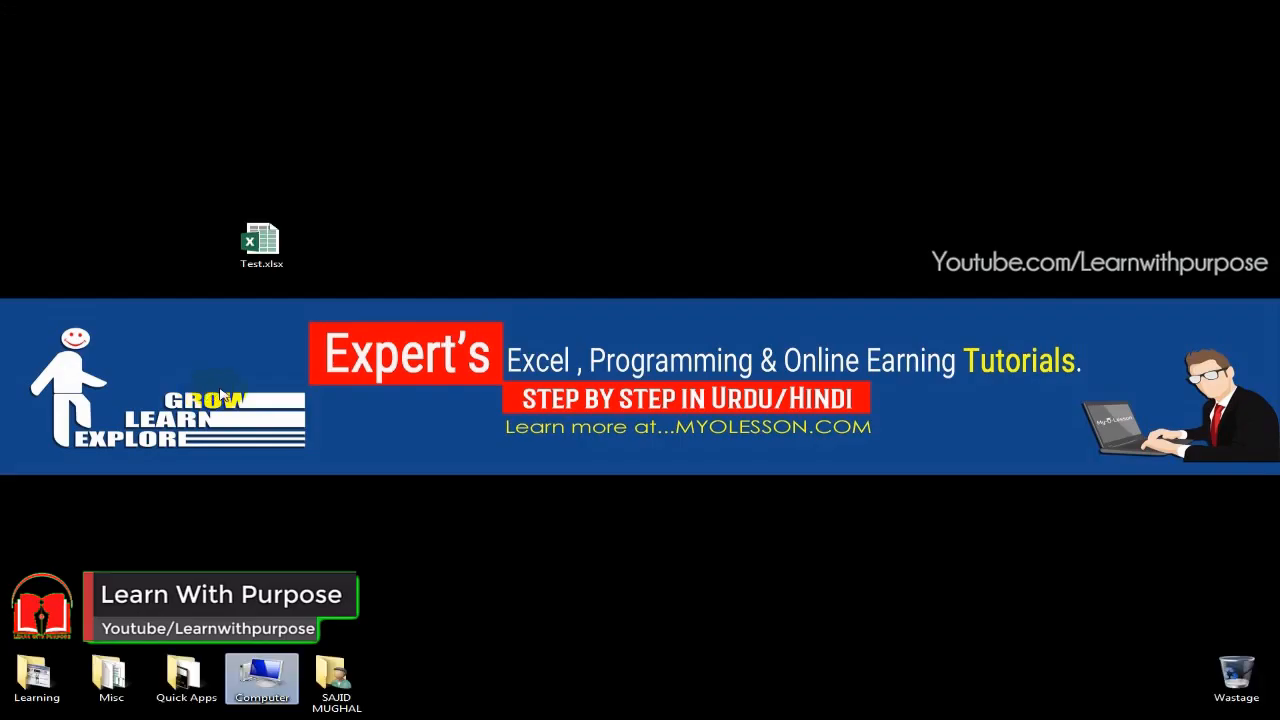
# Rename the Test.xlsx workbook on the desktop to Test.zip and accept the extension change
pyautogui.click(270, 272)
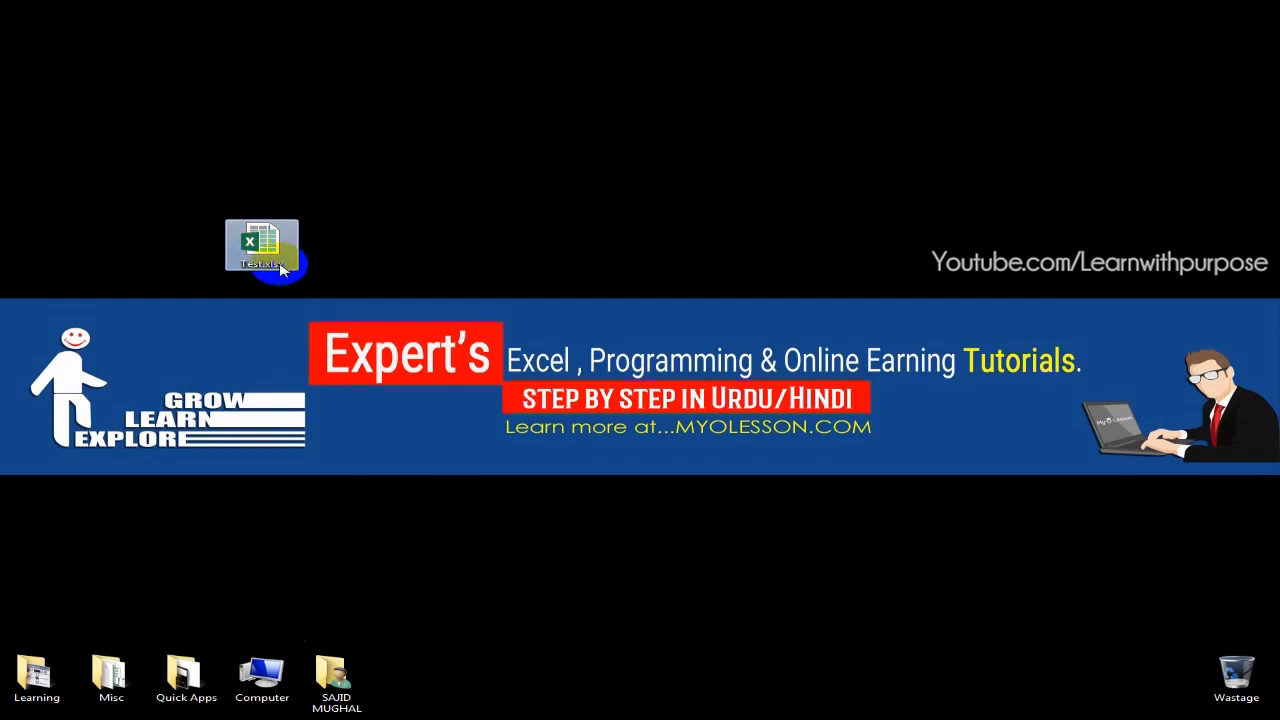
pyautogui.click(285, 268)
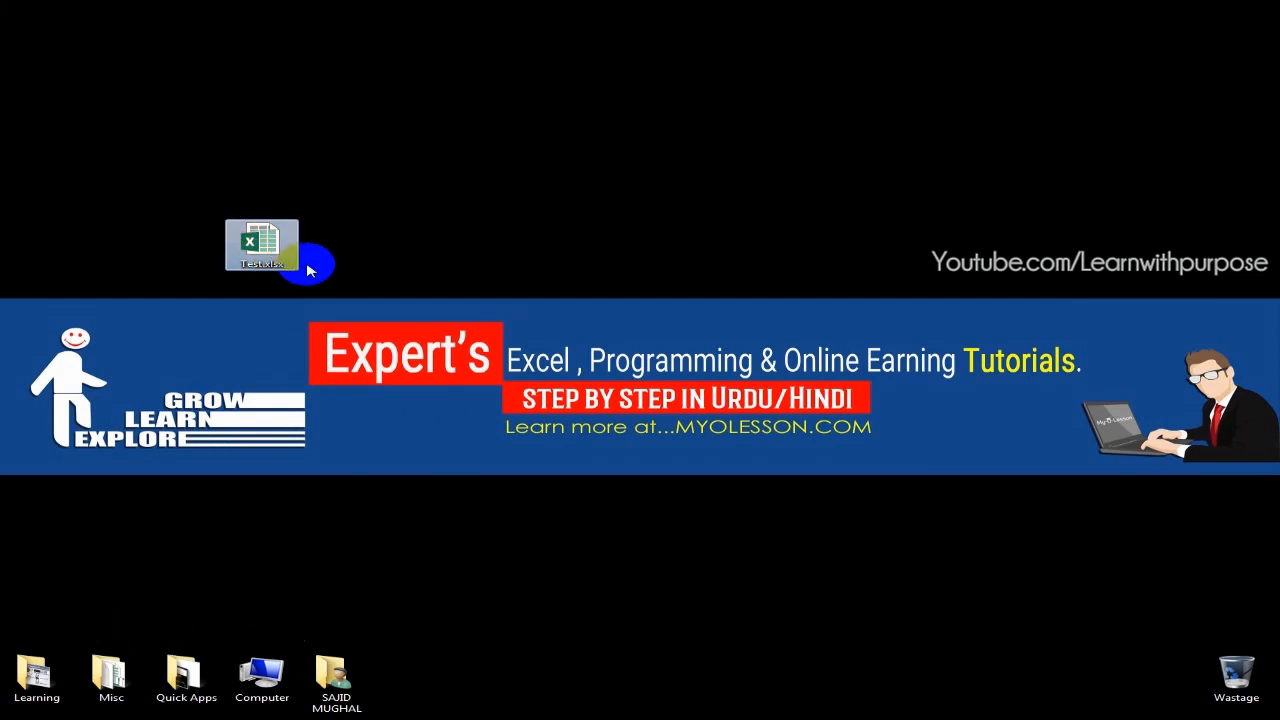
pyautogui.press('End')
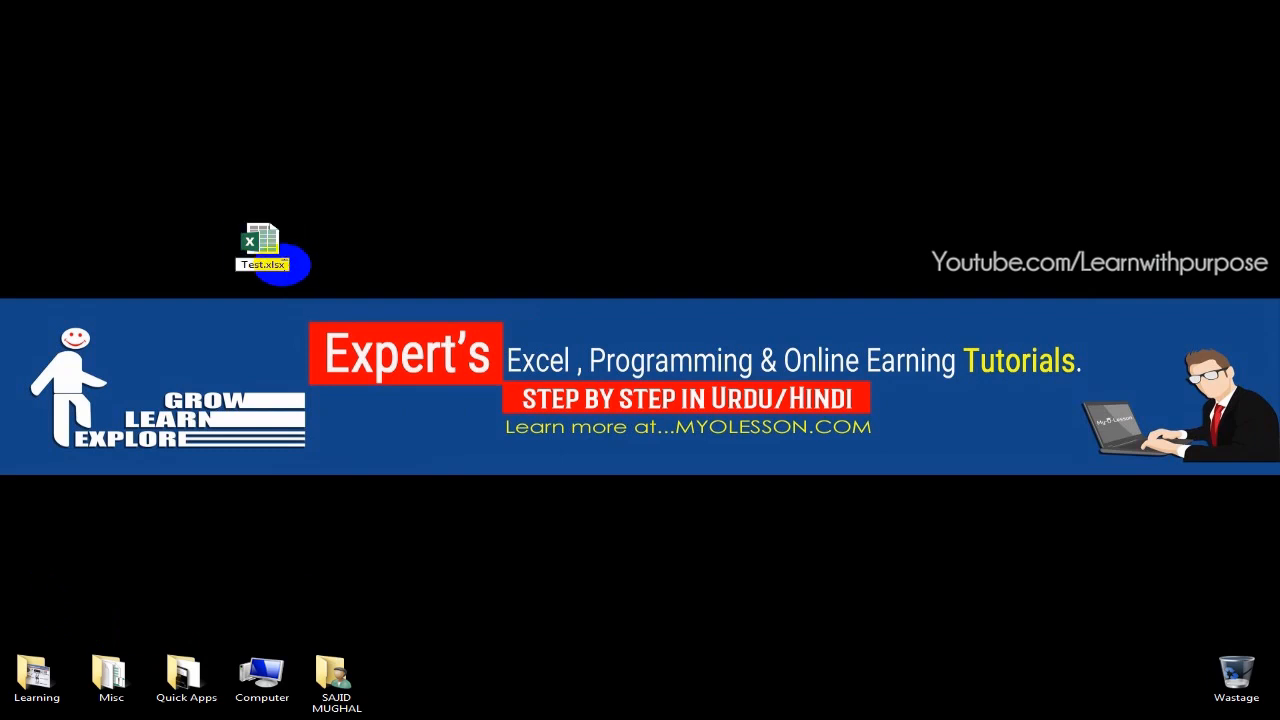
pyautogui.click(423, 295)
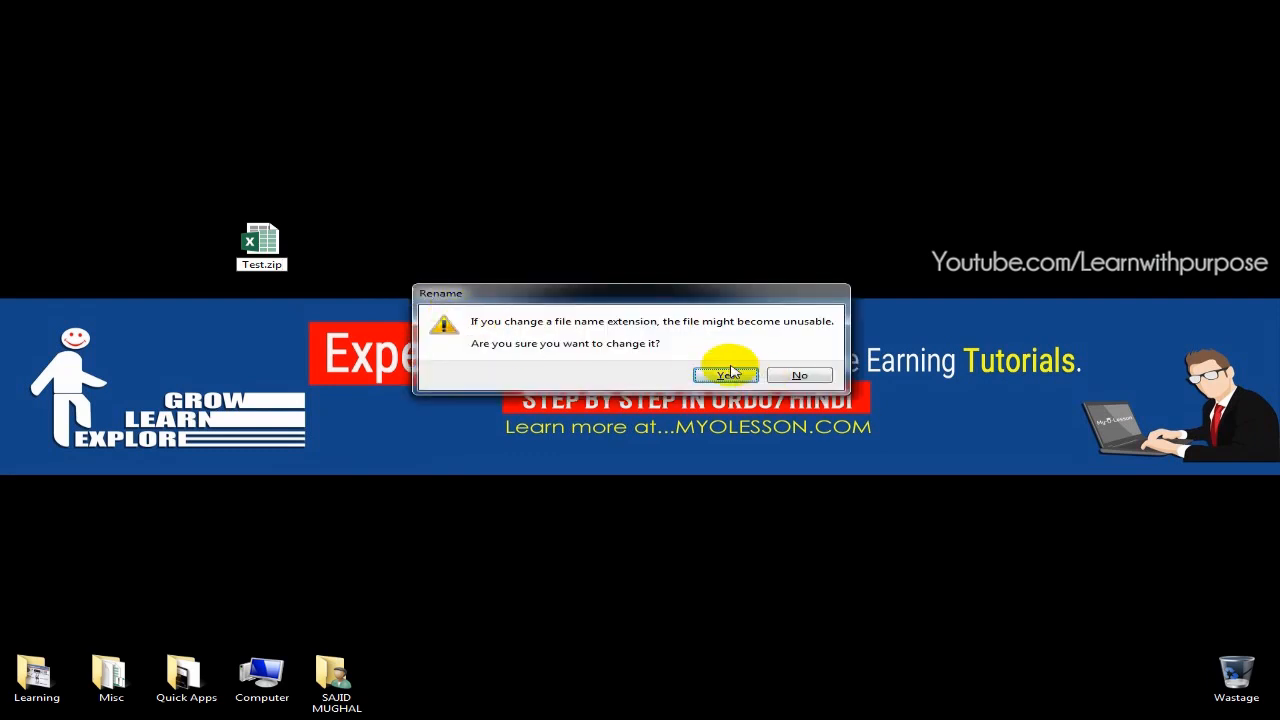
pyautogui.click(727, 375)
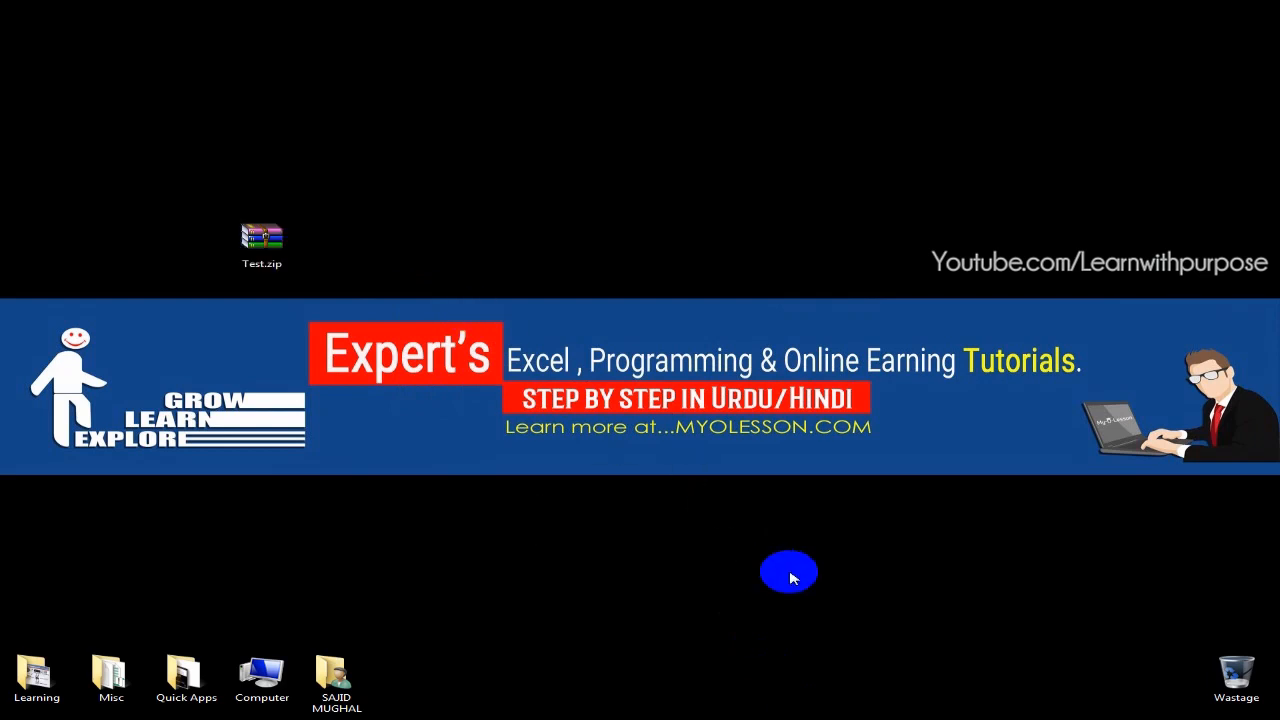
# Extract the contents of Test.zip directly onto the desktop
pyautogui.moveTo(270, 250); pyautogui.dragTo(195, 250)
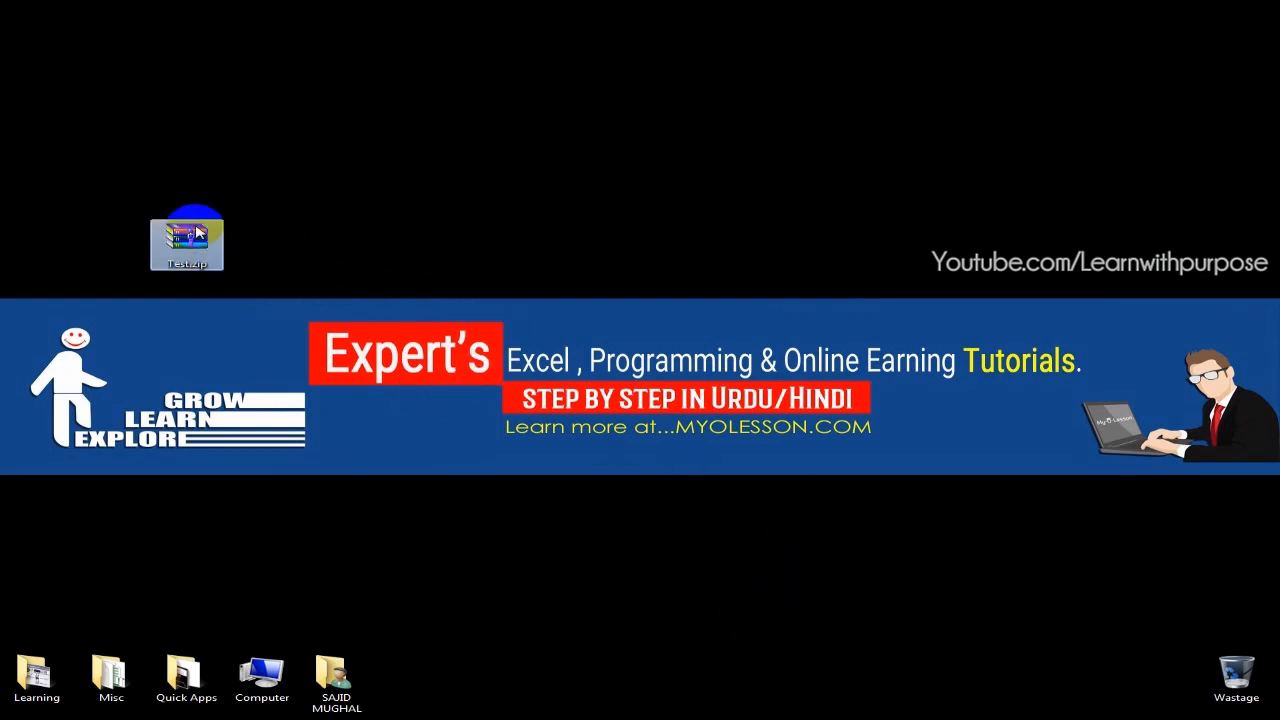
pyautogui.rightClick(198, 240)
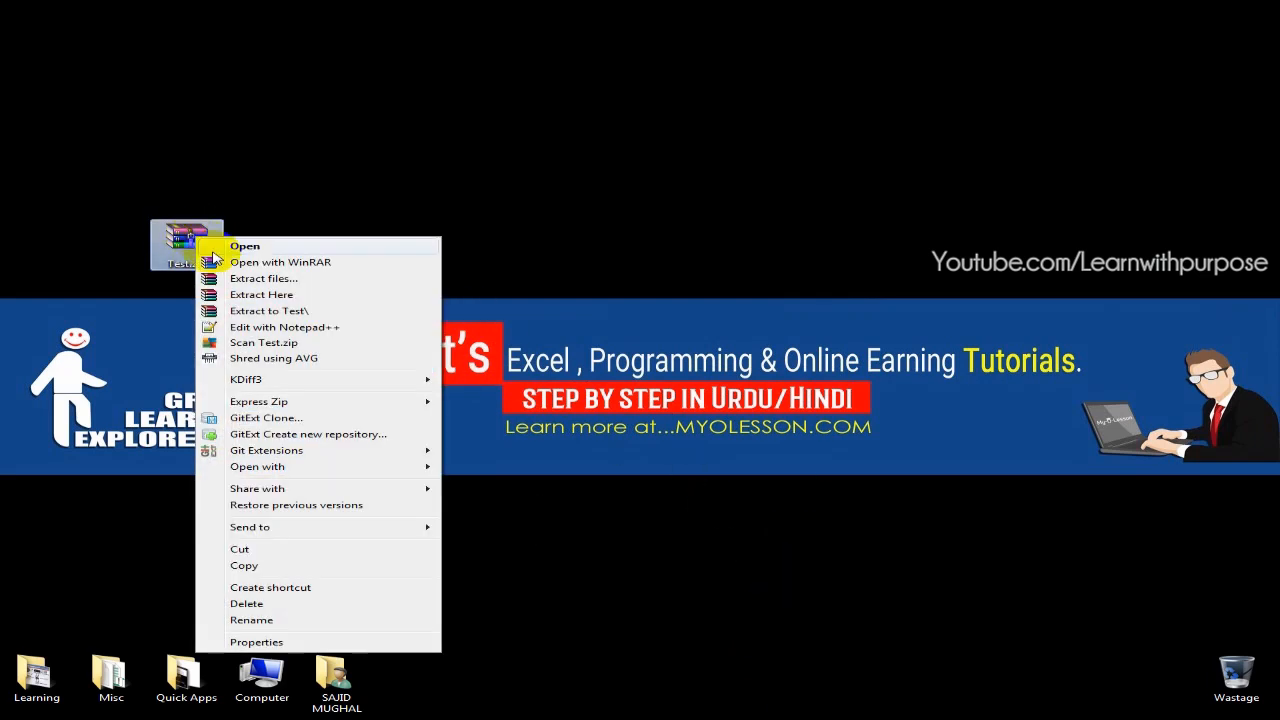
pyautogui.click(334, 304)
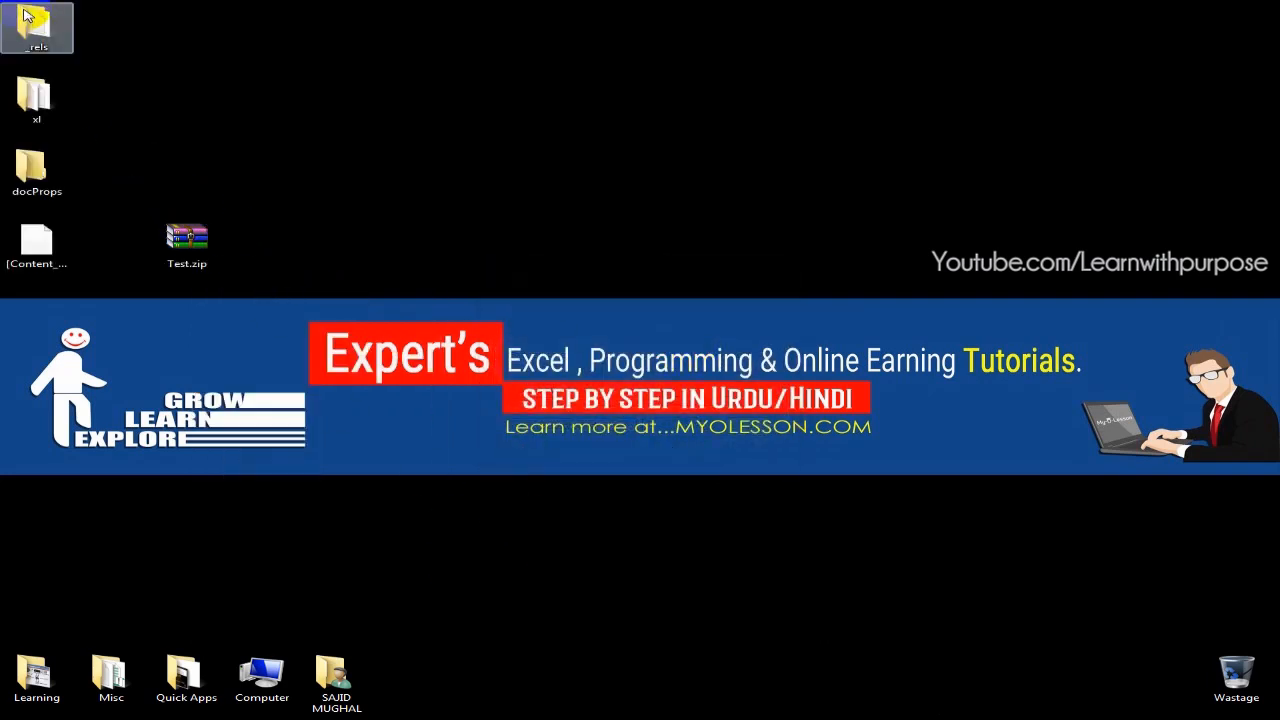
# Move the extracted folders and XML file towards the middle of the desktop and delete Test.zip
pyautogui.moveTo(44, 30); pyautogui.dragTo(638, 172)
pyautogui.moveTo(40, 102); pyautogui.dragTo(490, 242)
pyautogui.moveTo(72, 178); pyautogui.dragTo(594, 322)
pyautogui.moveTo(74, 266); pyautogui.dragTo(598, 412)
pyautogui.moveTo(125, 207); pyautogui.dragTo(236, 312)
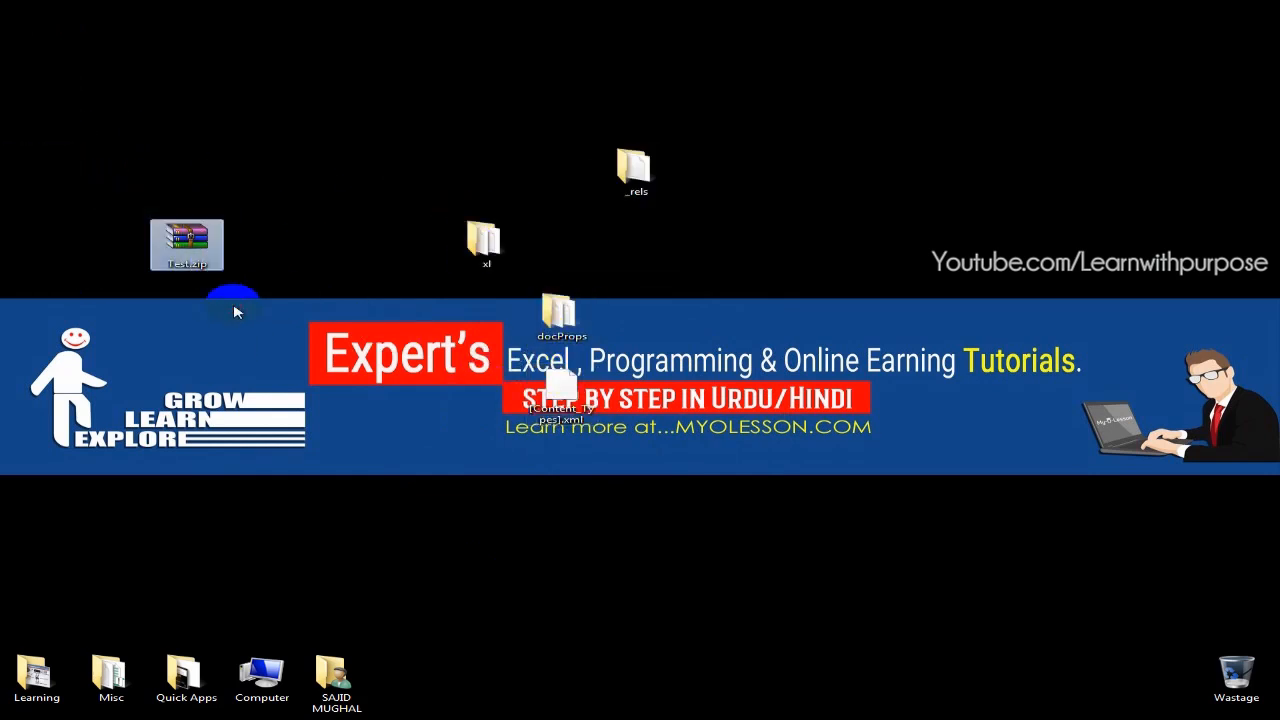
pyautogui.press('Delete')
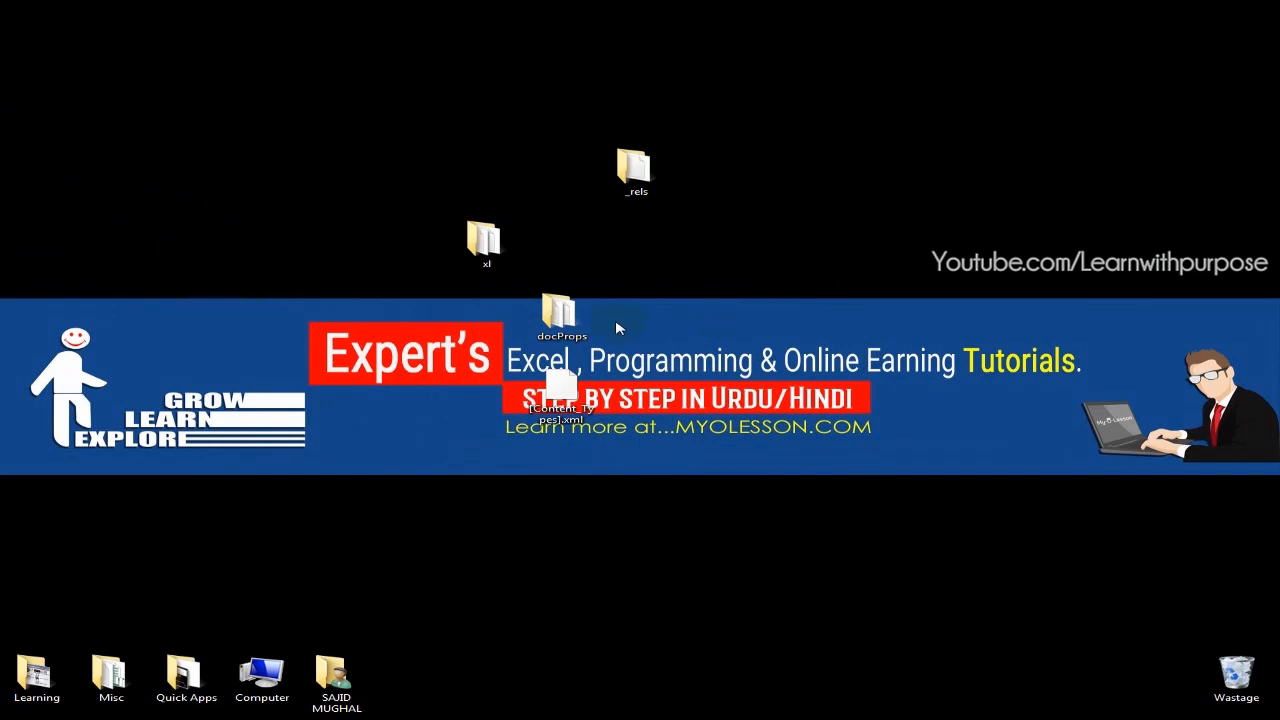
# Open sheet1.xml from the worksheets folder inside the extracted xl folder in Notepad
pyautogui.click(487, 262)
pyautogui.moveTo(480, 241); pyautogui.dragTo(723, 248)
pyautogui.doubleClick(723, 248)
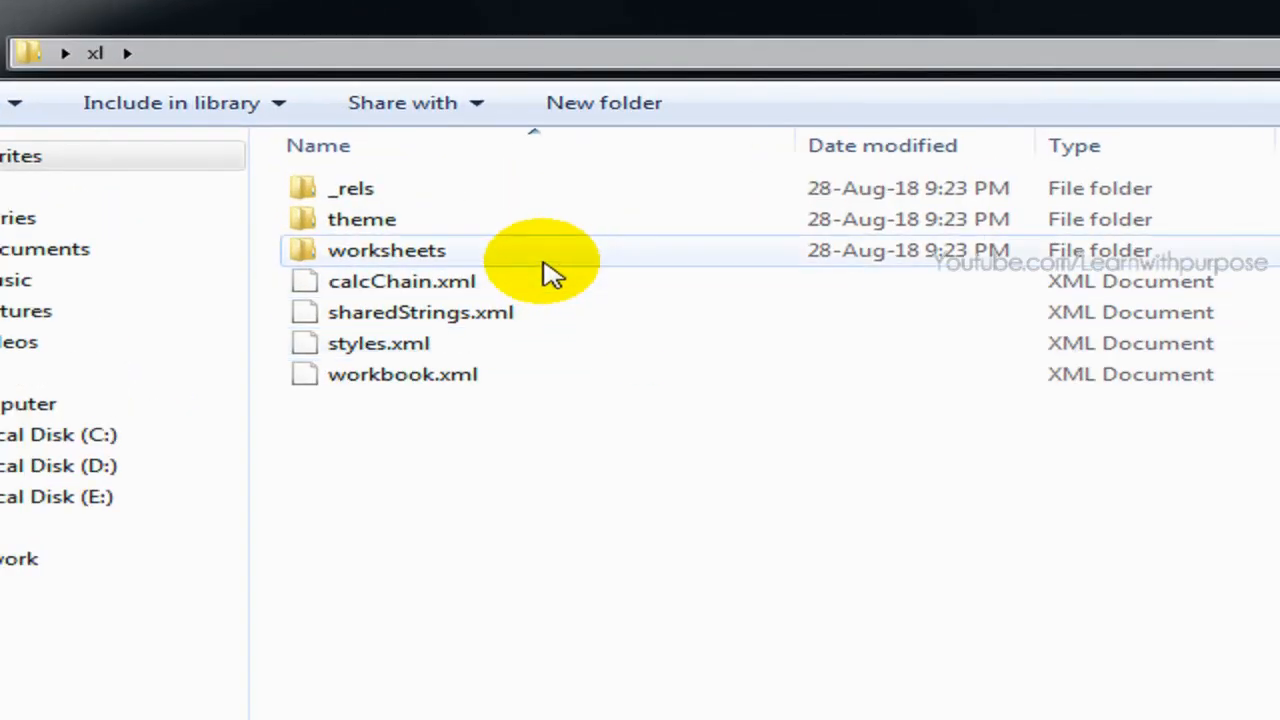
pyautogui.doubleClick(530, 262)
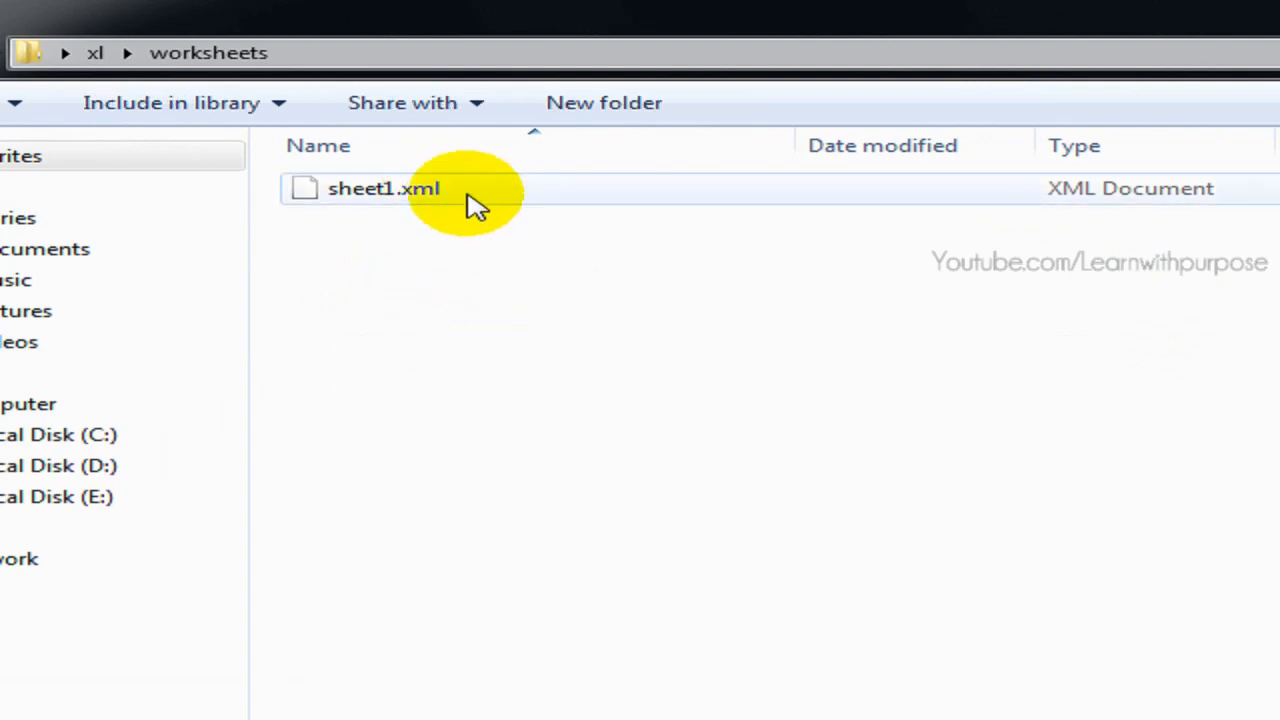
pyautogui.click(436, 194)
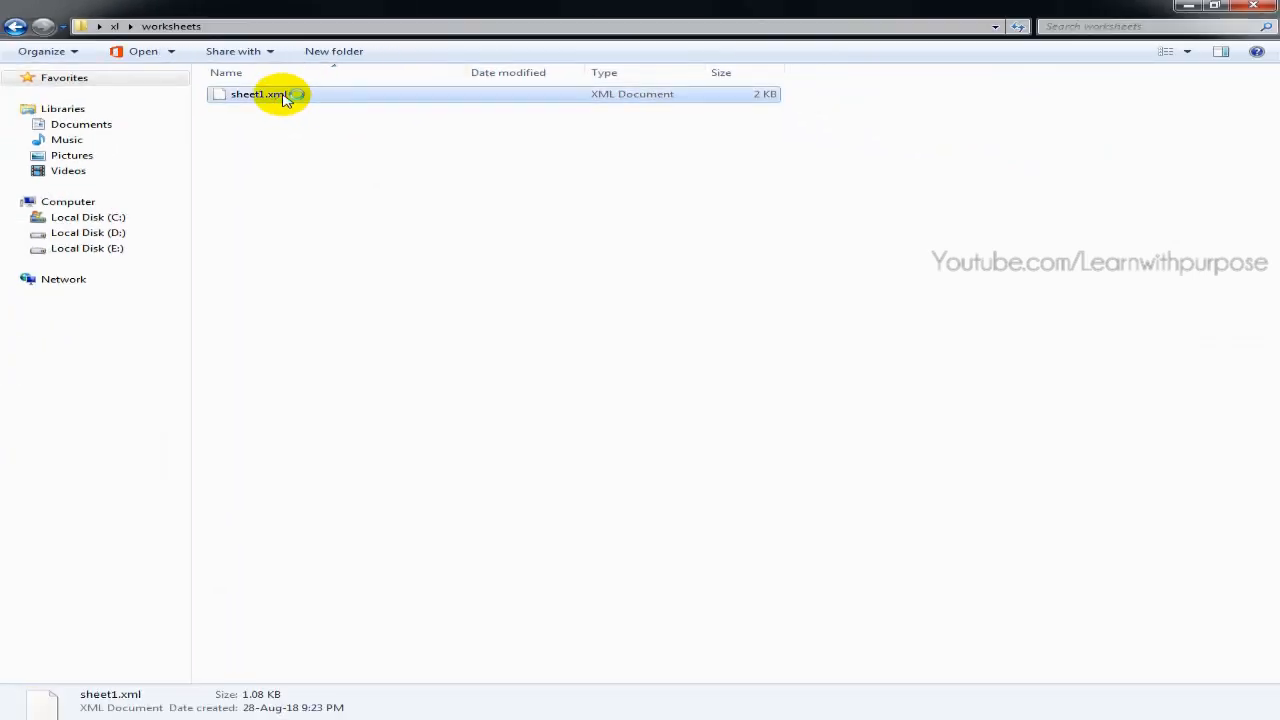
pyautogui.doubleClick(283, 96)
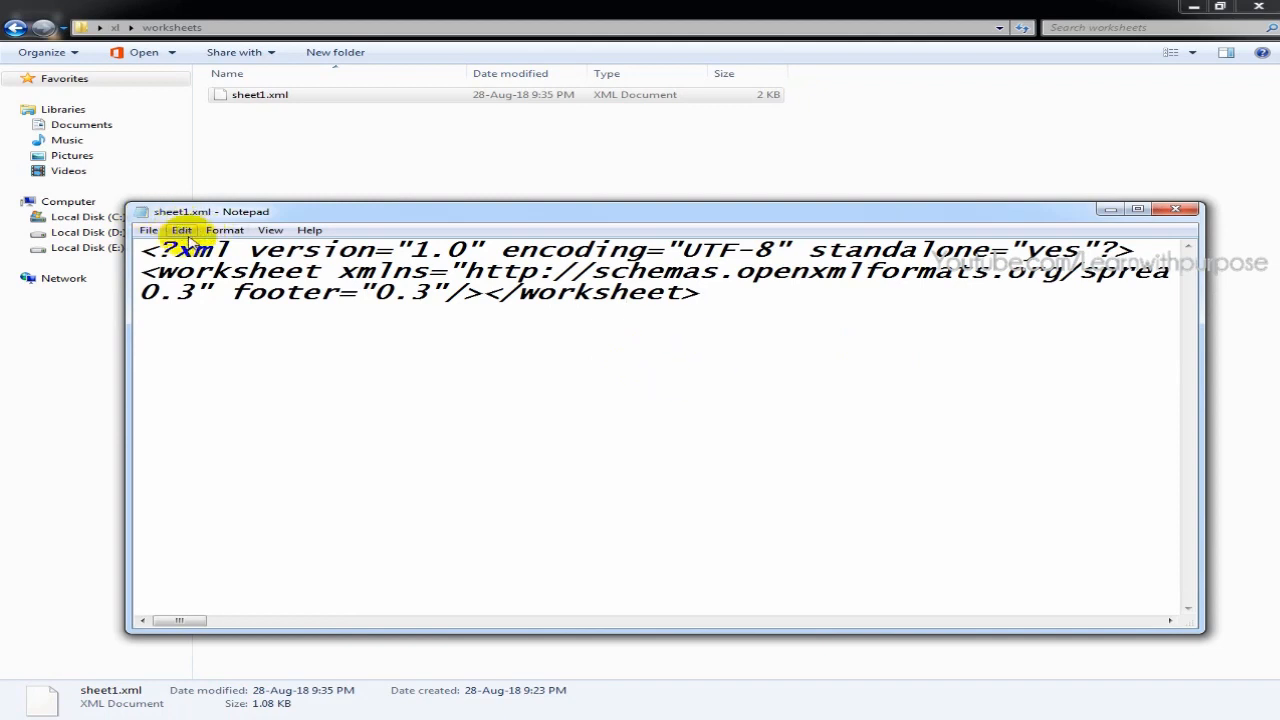
# Search sheet1.xml for "protection", setting the search direction to Up
pyautogui.click(182, 232)
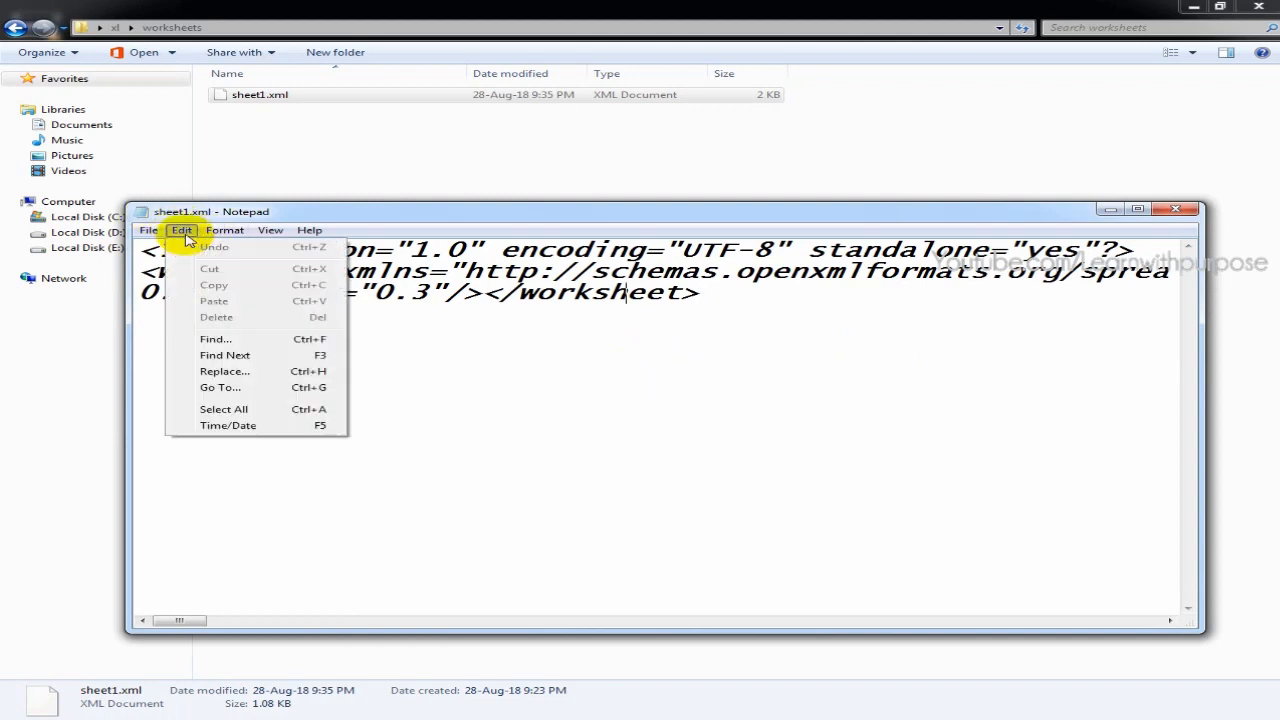
pyautogui.click(262, 342)
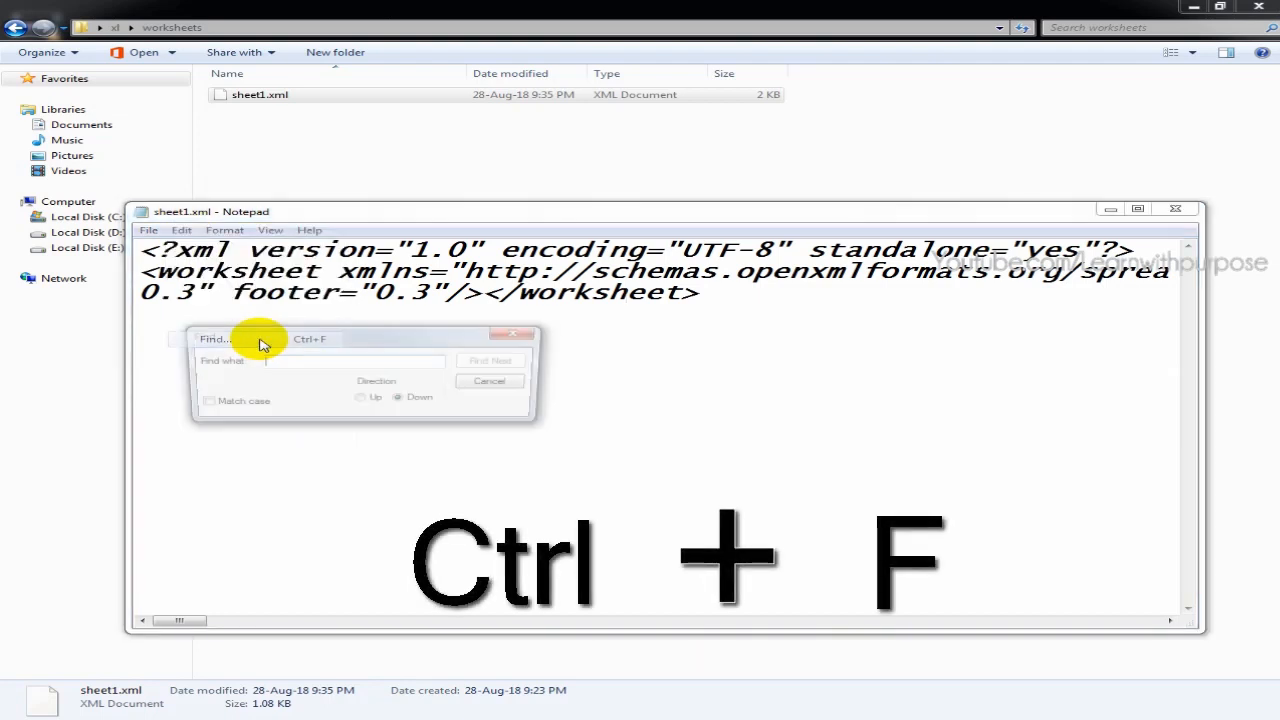
pyautogui.write('pro')
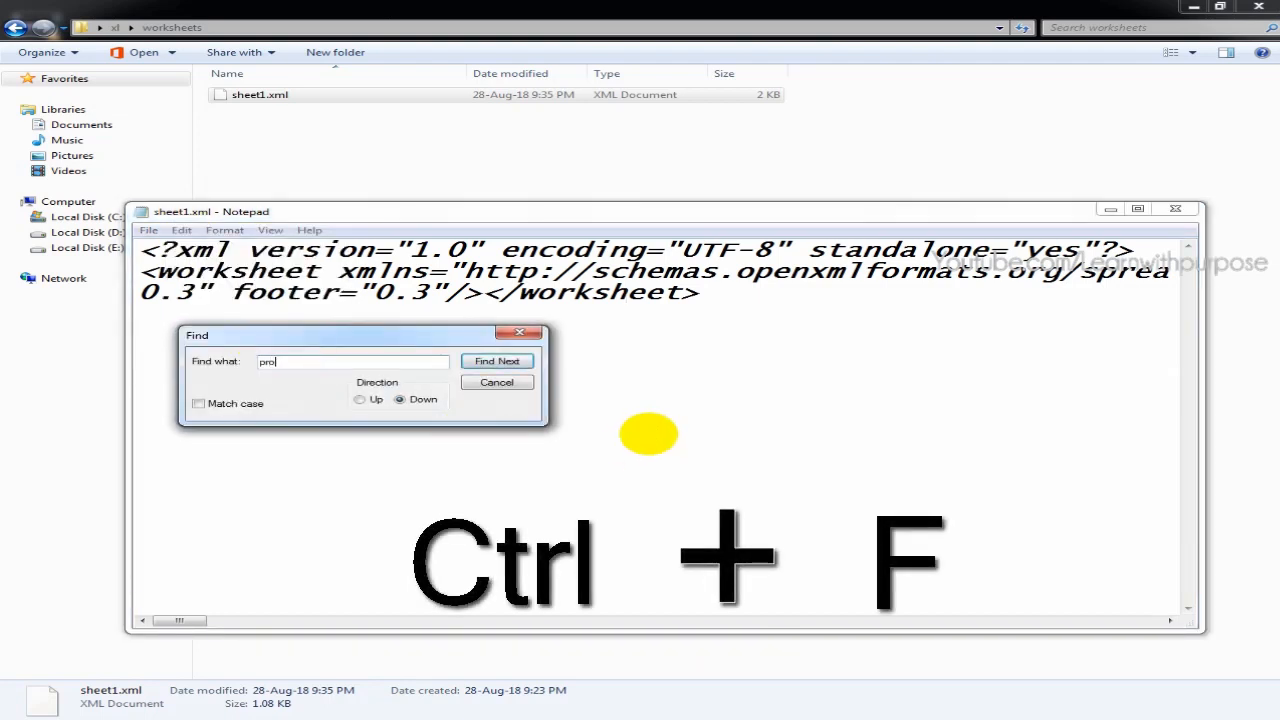
pyautogui.write('tection')
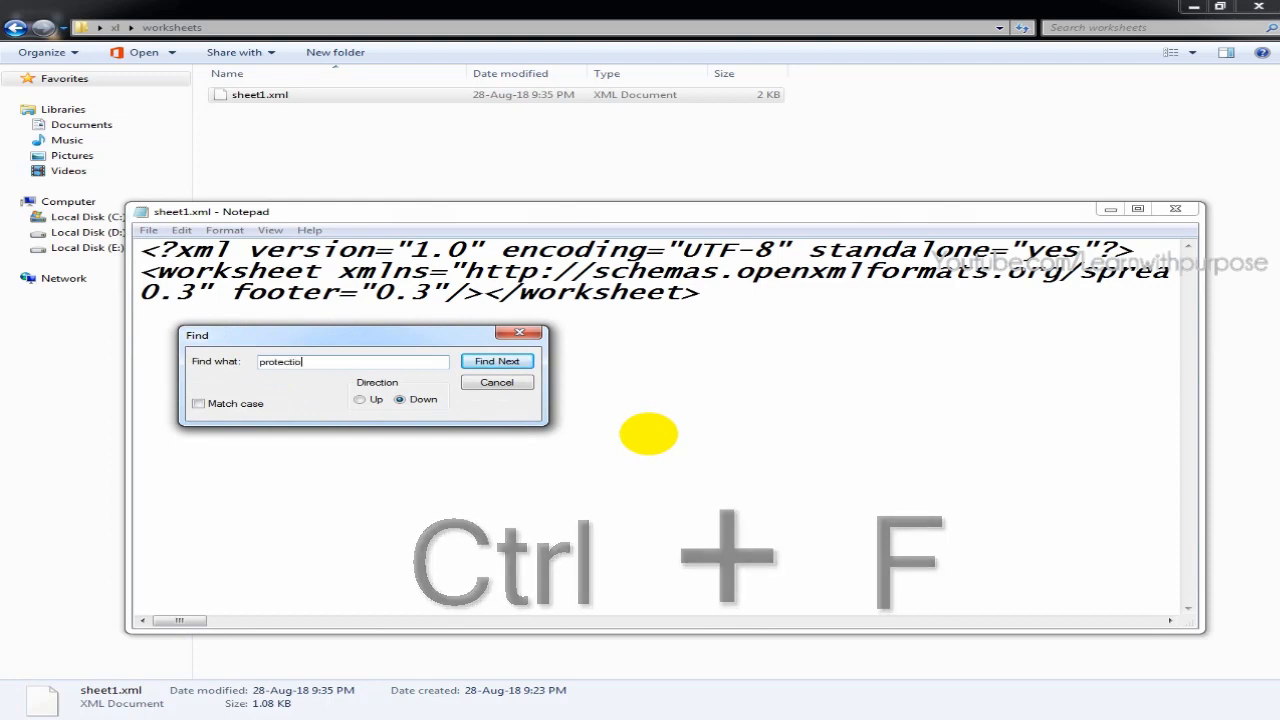
pyautogui.press('Return')
pyautogui.press('Return')
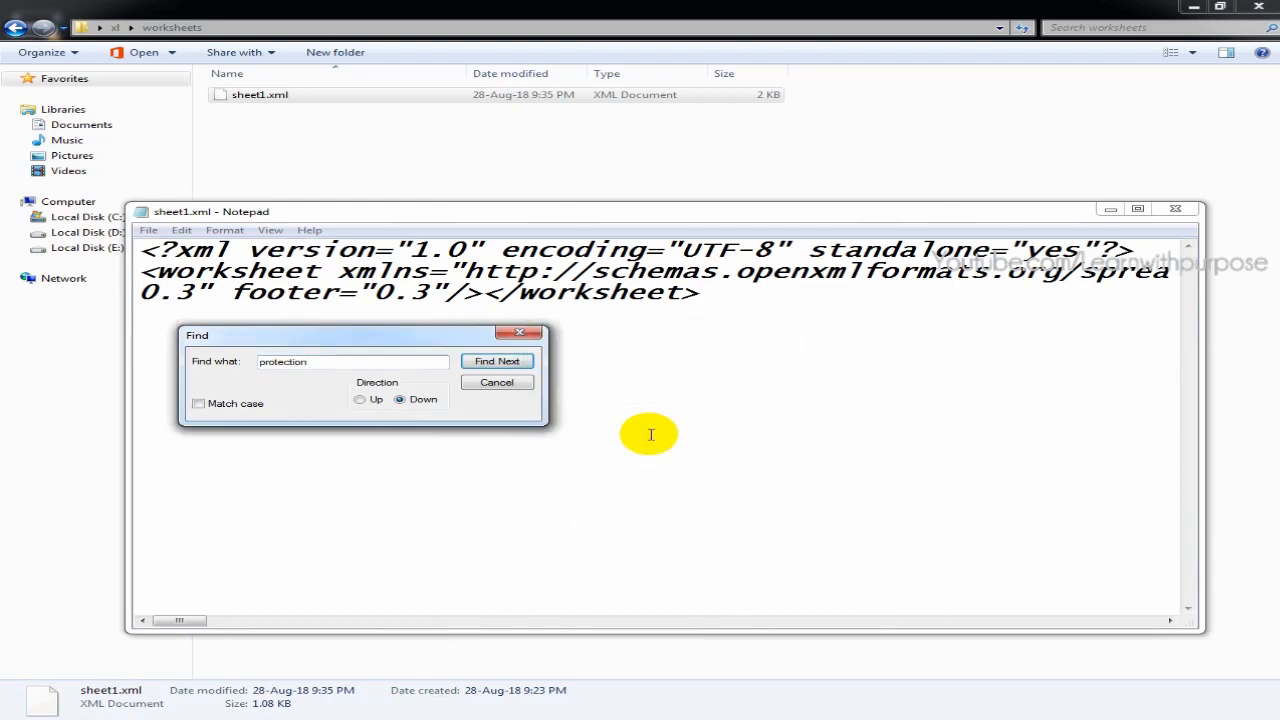
pyautogui.click(360, 401)
pyautogui.click(500, 361)
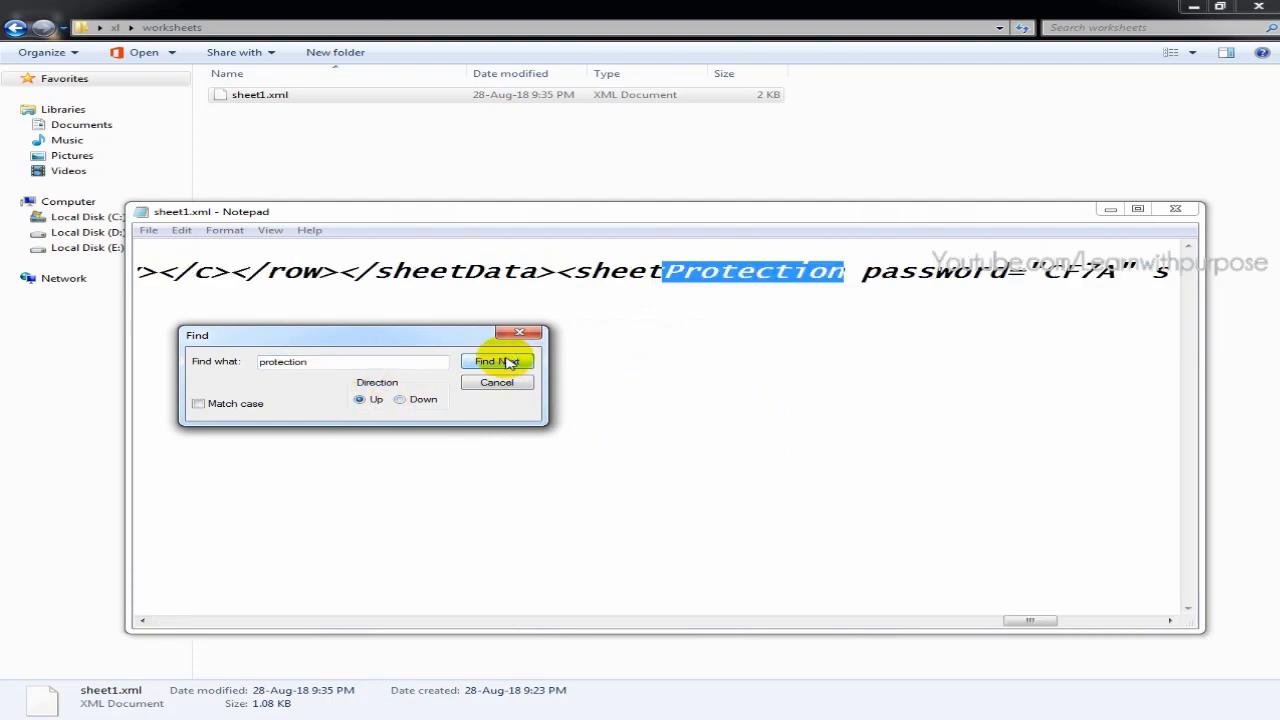
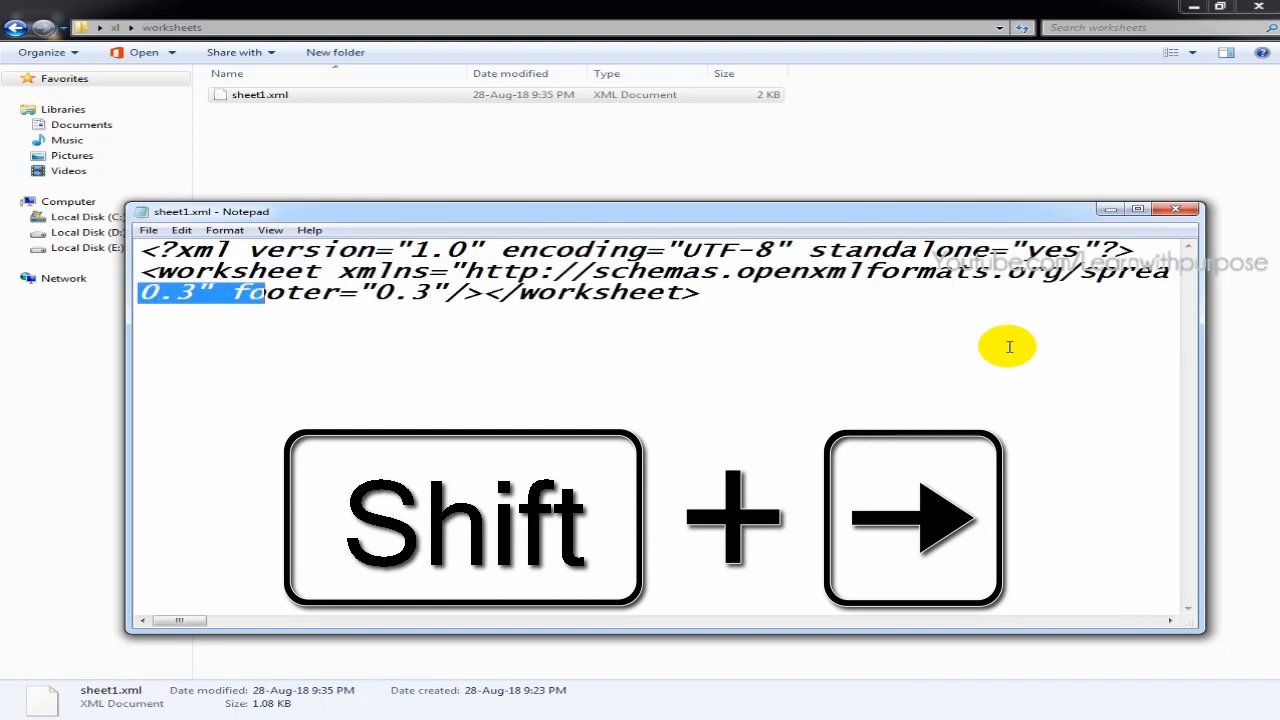
# Select and delete everything between </sheetData> and the closing </worksheet> tag in sheet1.xml, including the sheet protection entry
pyautogui.hotkey('shift', 'Right')
pyautogui.hotkey('shift', 'Right')
pyautogui.hotkey('shift', 'Right')
pyautogui.hotkey('shift', 'Right')
pyautogui.hotkey('shift', 'Right')
pyautogui.hotkey('shift', 'Right')
pyautogui.hotkey('shift', 'Right')
pyautogui.hotkey('shift', 'Right')
pyautogui.hotkey('shift', 'Right')
pyautogui.hotkey('shift', 'Right')
pyautogui.hotkey('shift', 'Right')
pyautogui.hotkey('shift', 'Right')
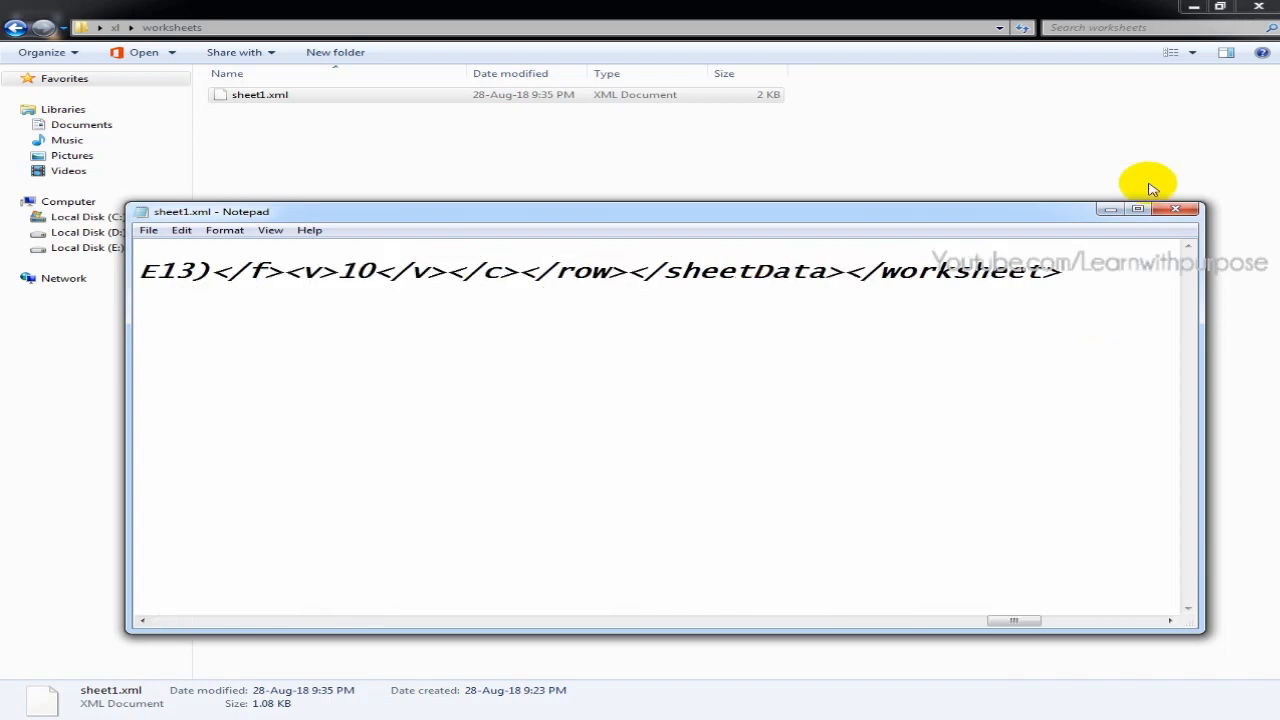
# Save the edited sheet1.xml and close both the file and the worksheets folder window
pyautogui.hotkey('ctrl', 's')
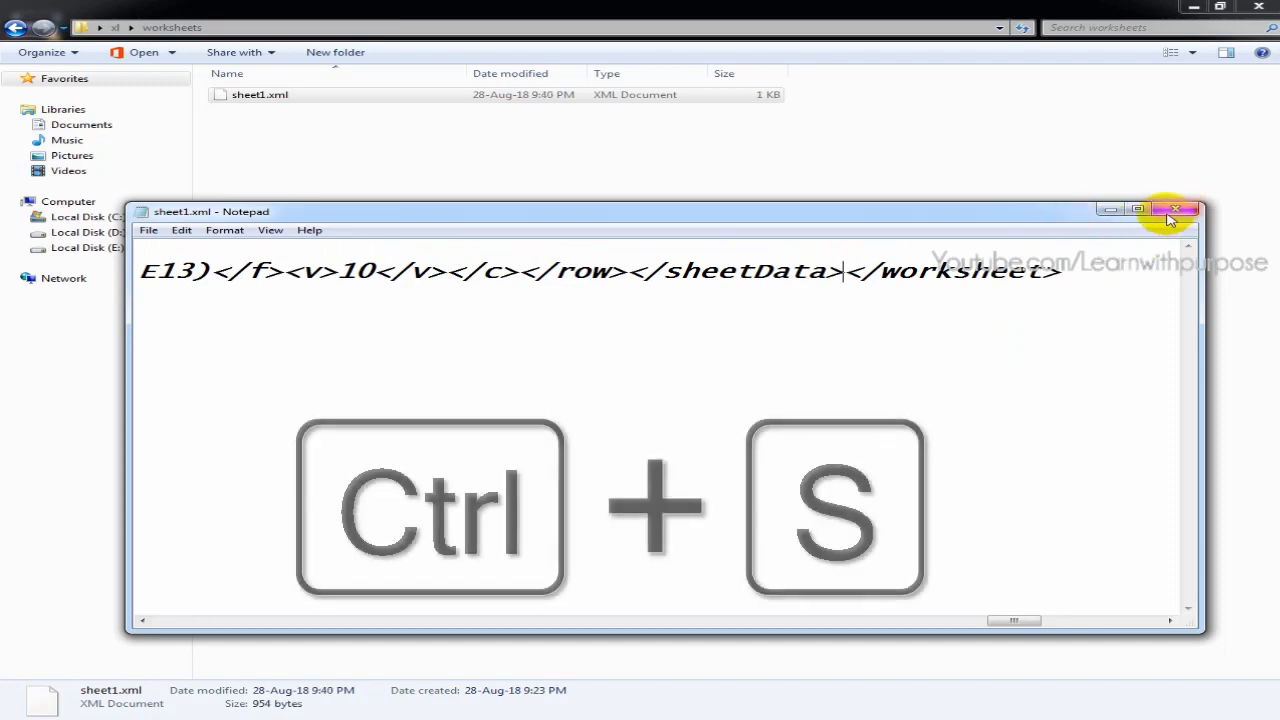
pyautogui.click(1175, 208)
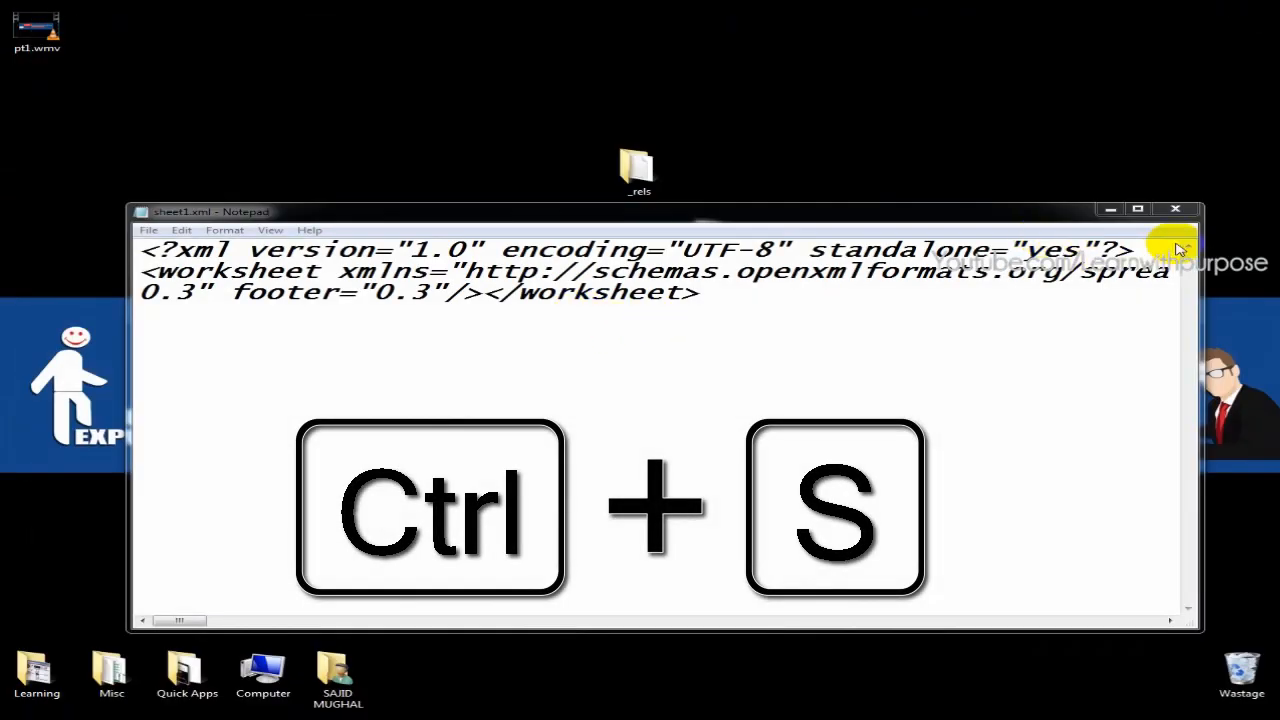
pyautogui.click(1170, 209)
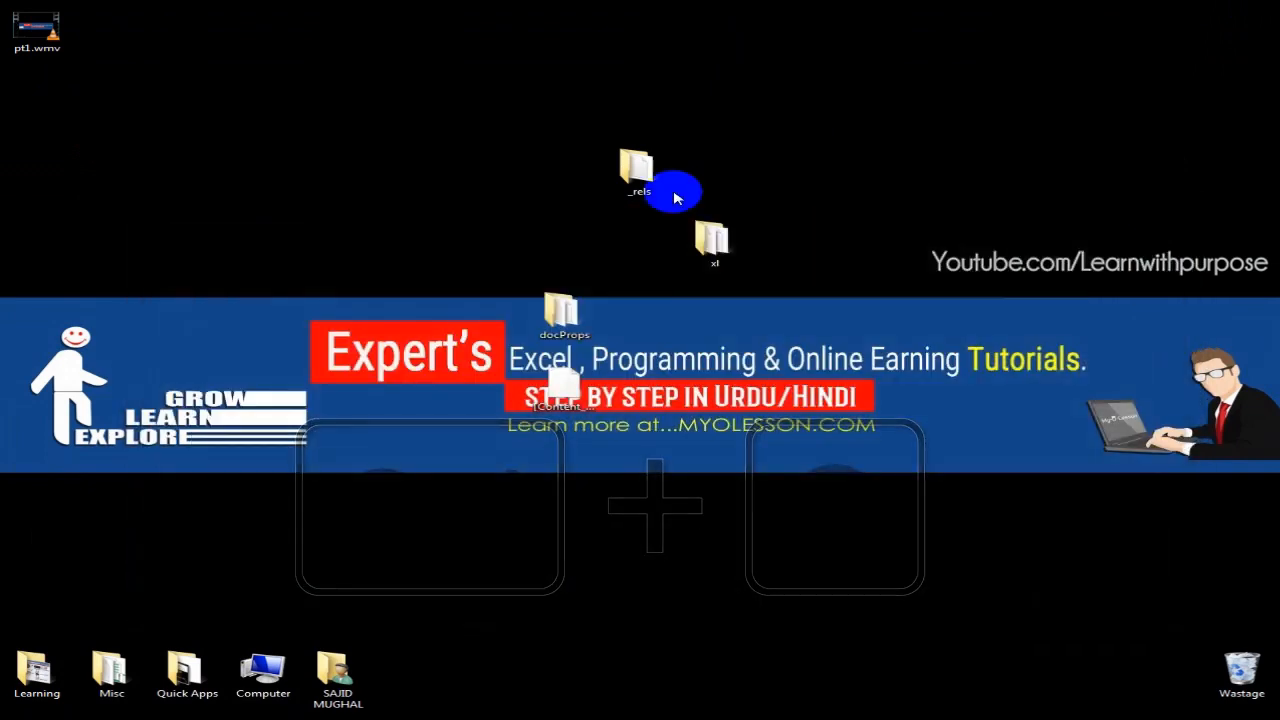